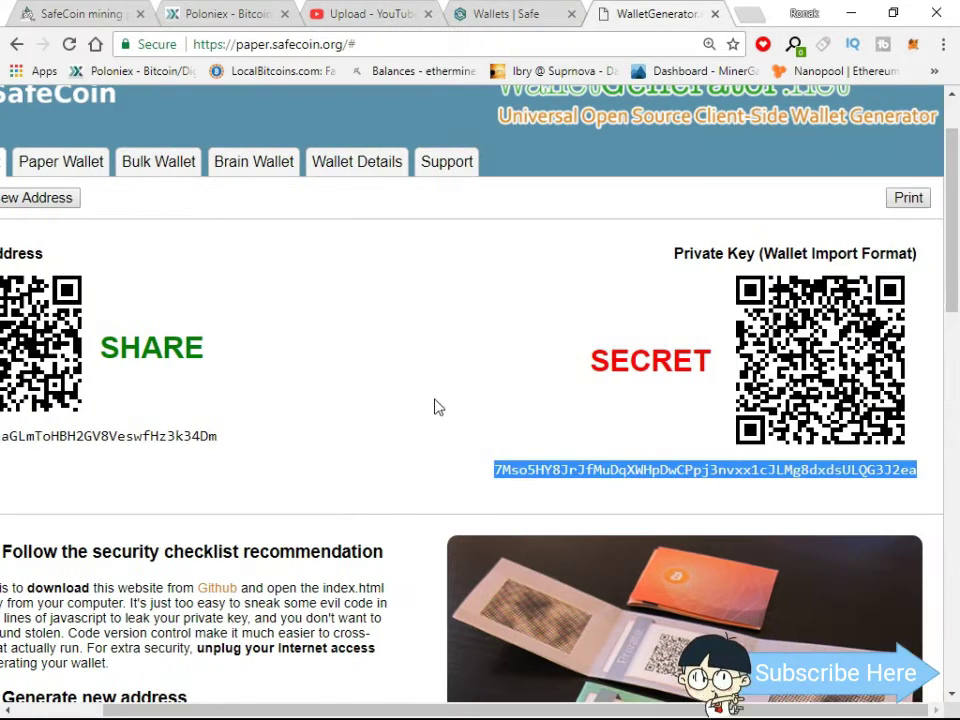
Scroll the generated single wallet page back left to show the full public address
left_click_drag(337, 710, 270, 710)
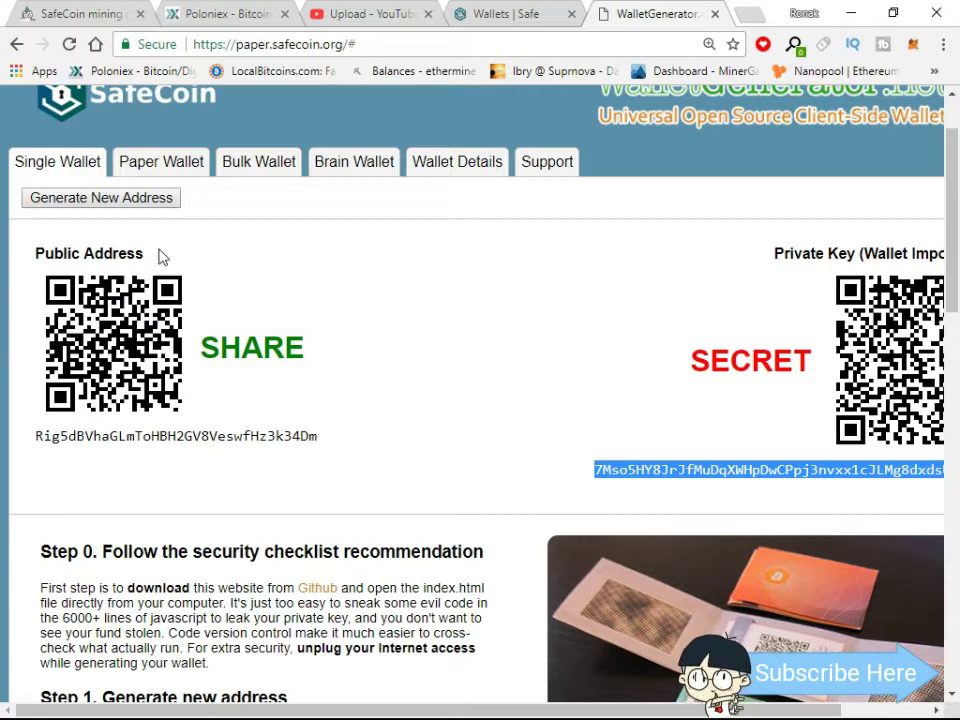
Regenerate the wallet address several times, then scroll to view the full WIF private key
left_click(126, 203)
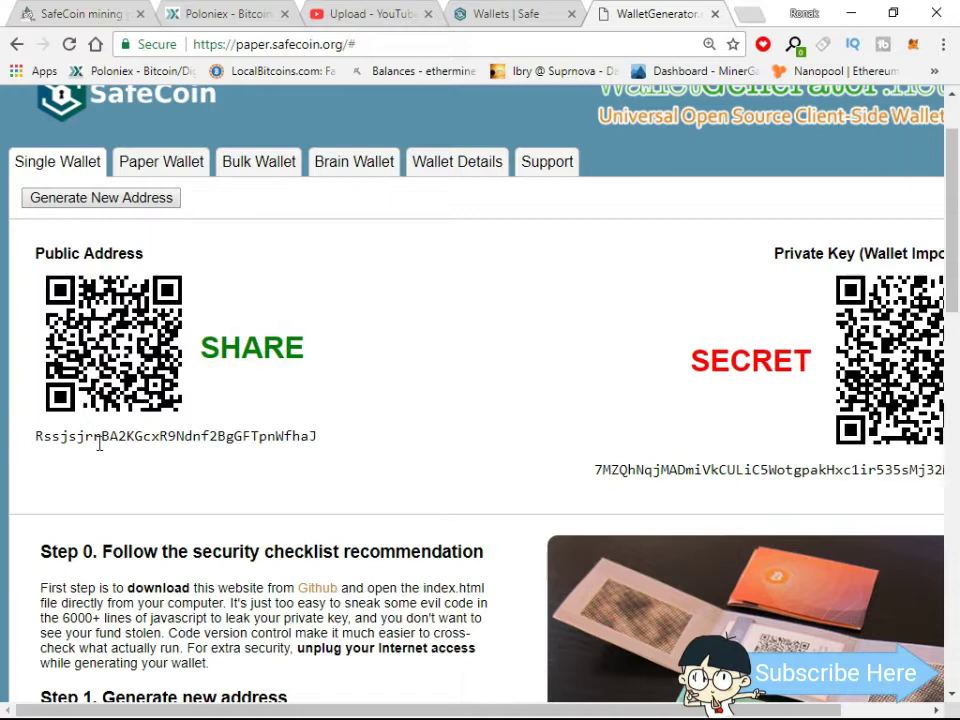
left_click(136, 210)
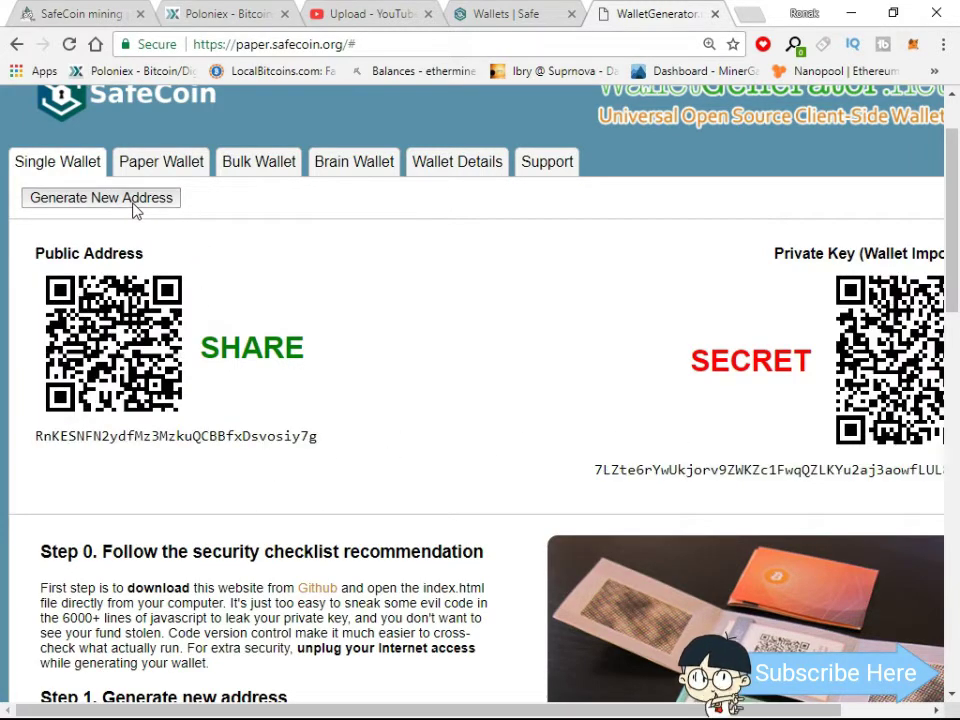
left_click(134, 204)
left_click(134, 204)
left_click(134, 204)
left_click(134, 205)
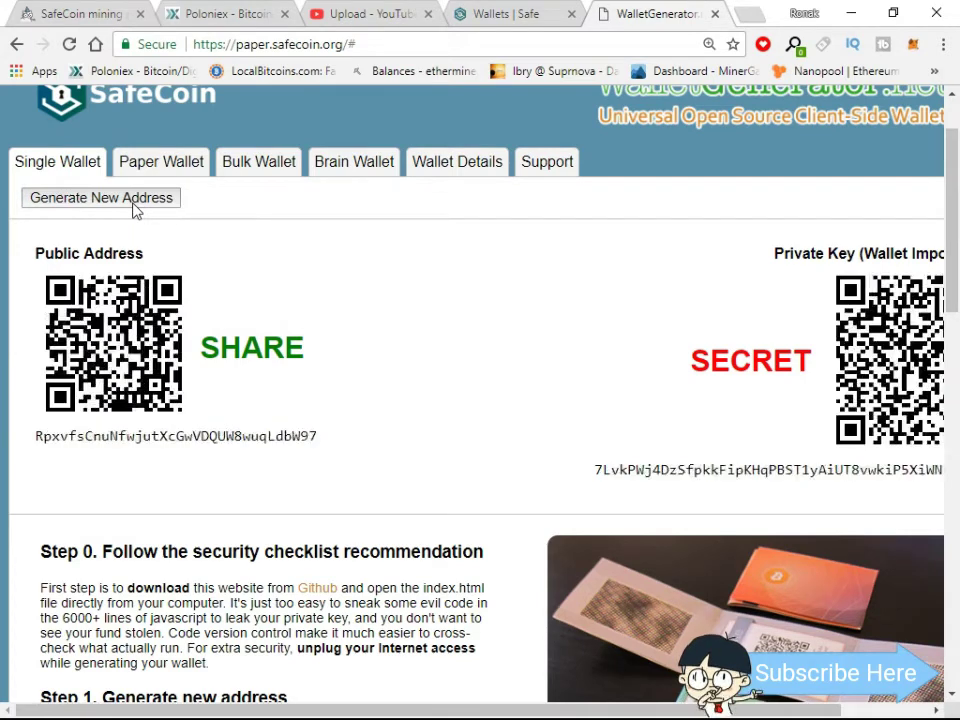
left_click(134, 205)
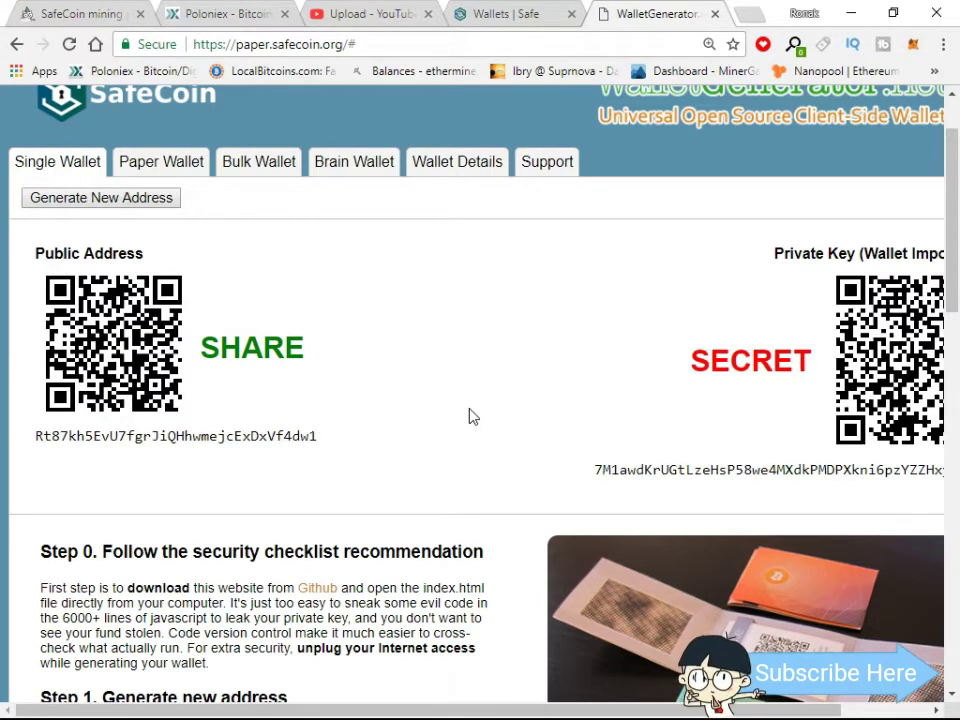
left_click_drag(392, 711, 492, 711)
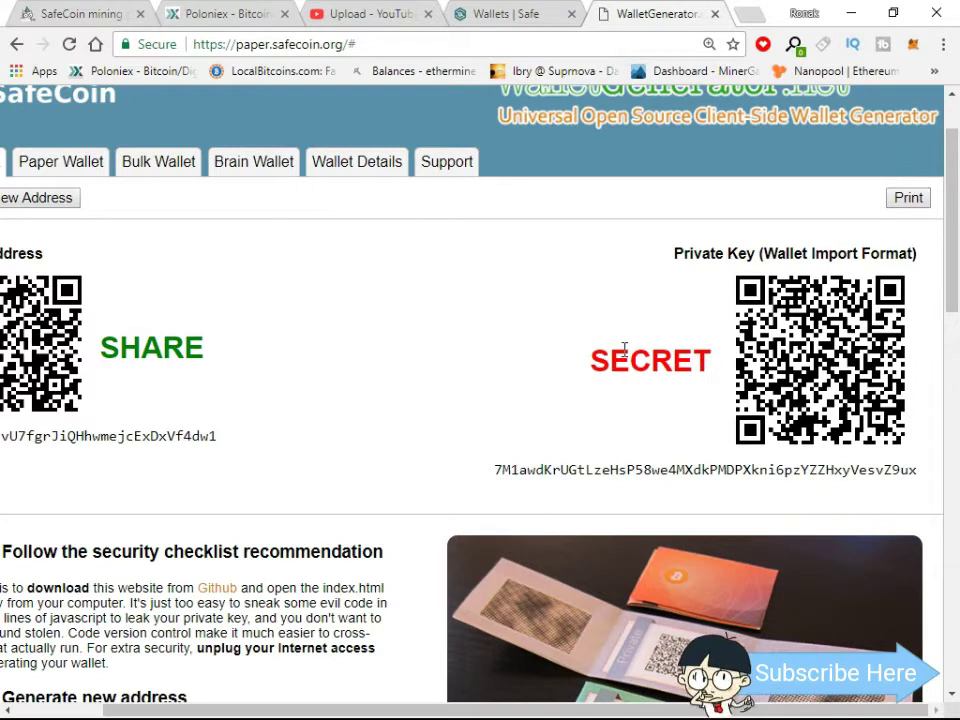
mouse_move(505, 712)
left_mouse_down()
mouse_move(415, 713)
mouse_move(510, 713)
left_mouse_up()
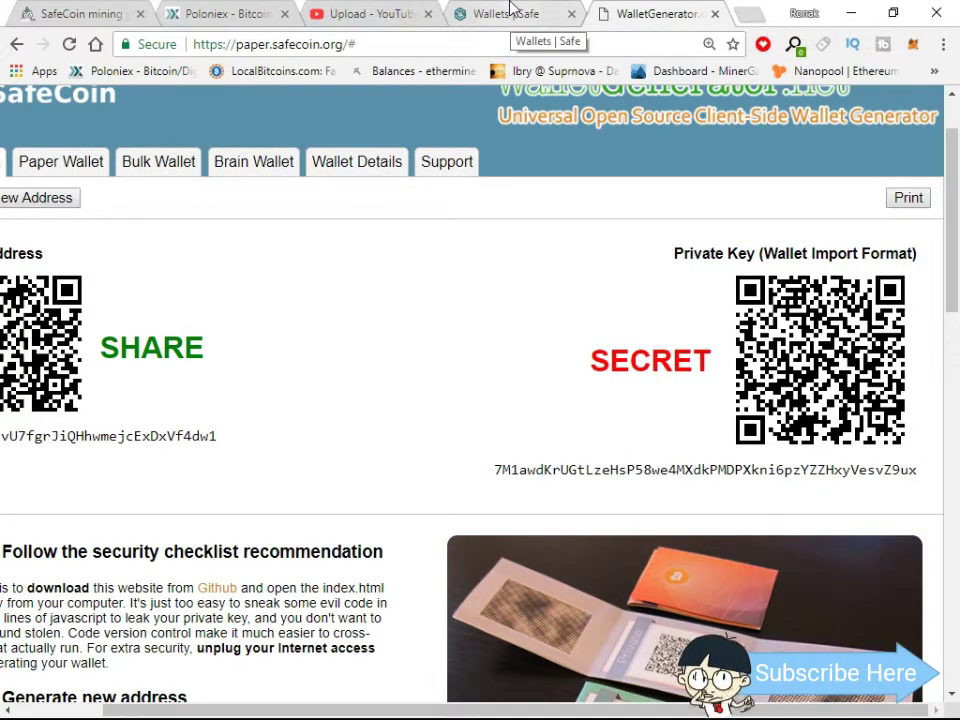
Open the Claymore.s.BTG.AMD.GPU.Miner.v12.6 folder from the desktop and maximize it
left_click(851, 11)
left_click(540, 29)
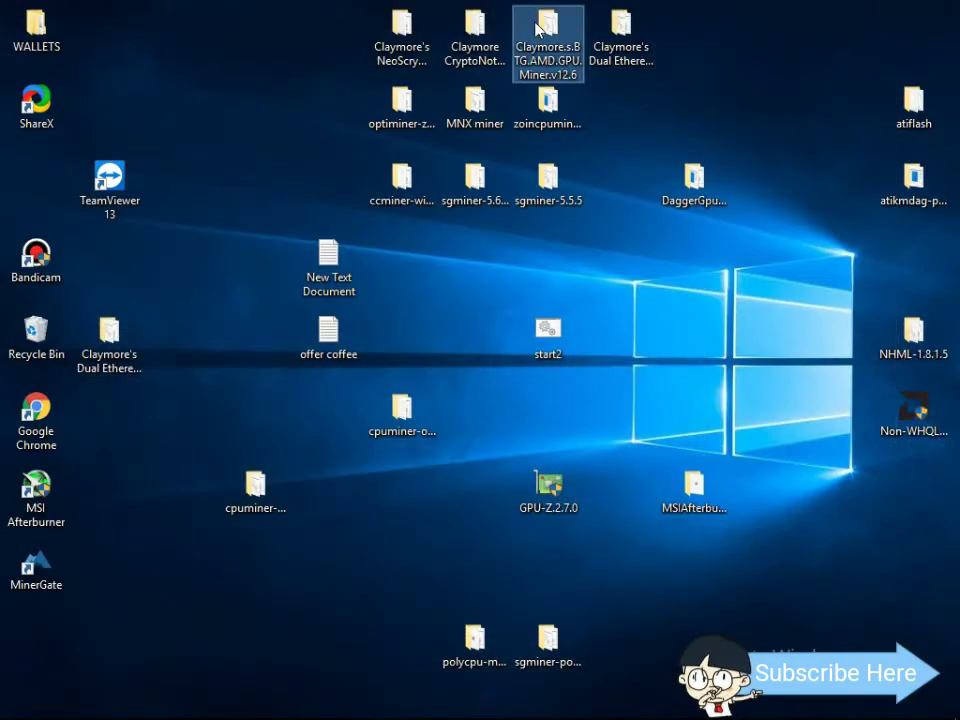
double_click(540, 29)
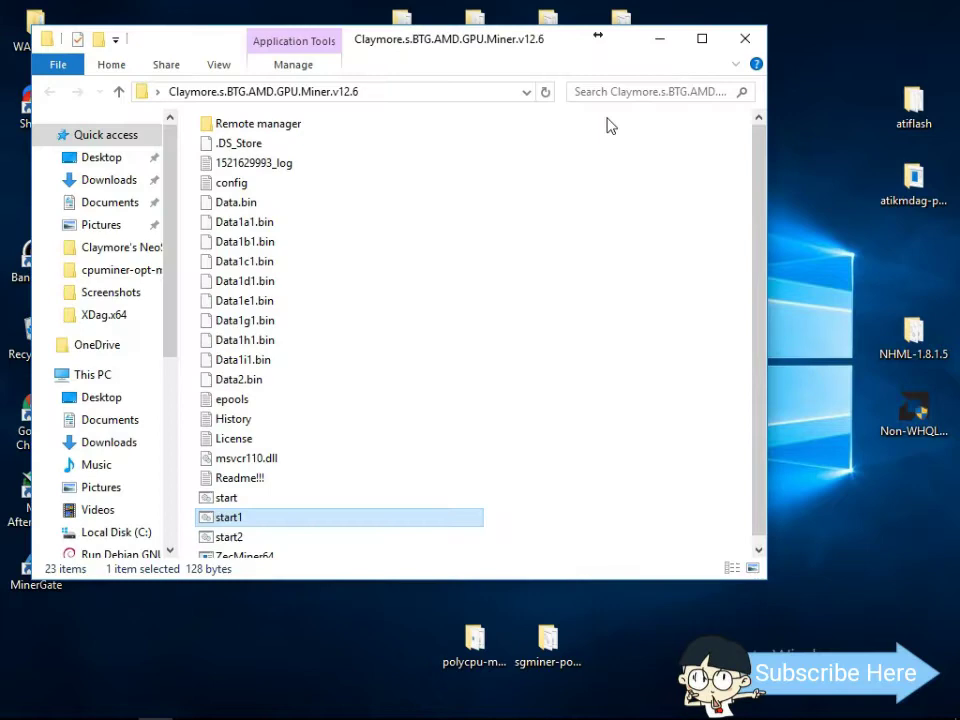
left_click(701, 36)
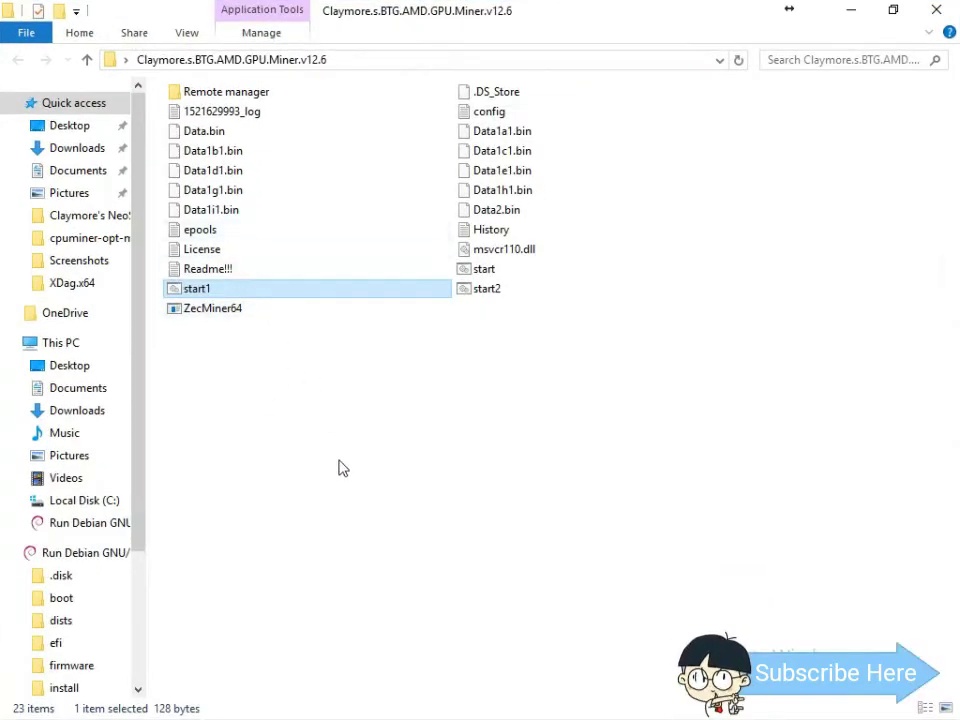
left_click(382, 460)
right_click(517, 421)
left_click(338, 430)
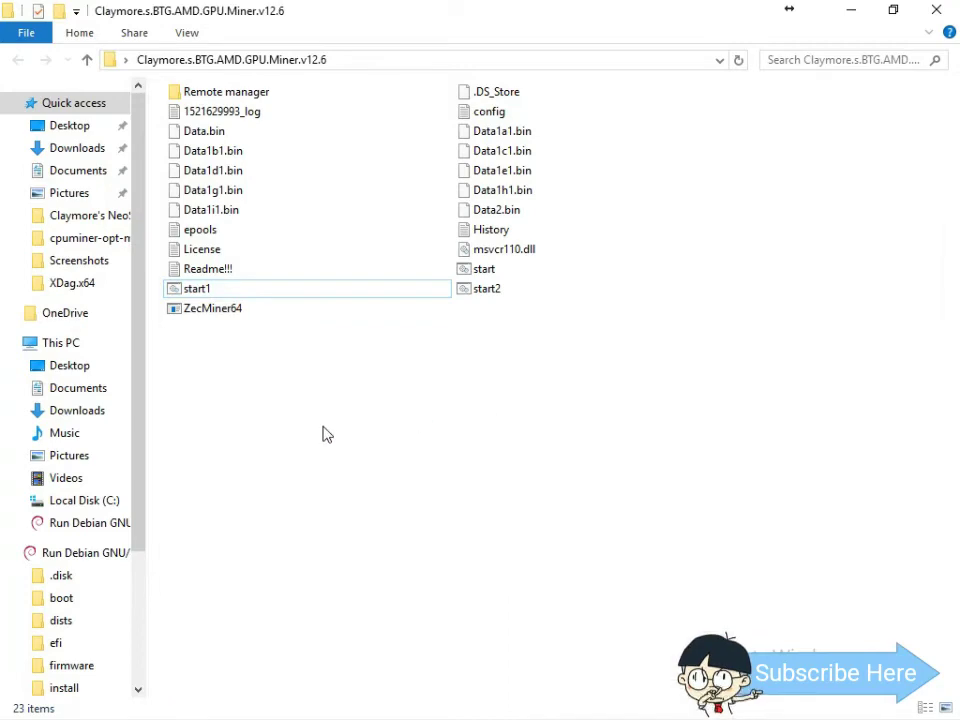
Copy the start2 file from the desktop
left_click(851, 11)
left_click(550, 338)
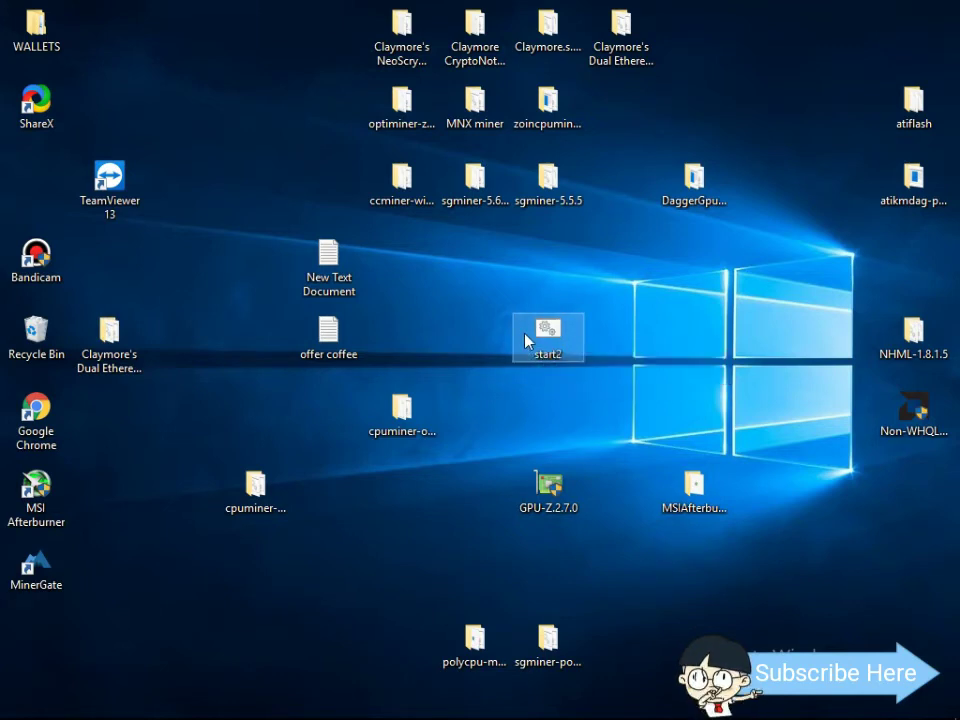
right_click(527, 339)
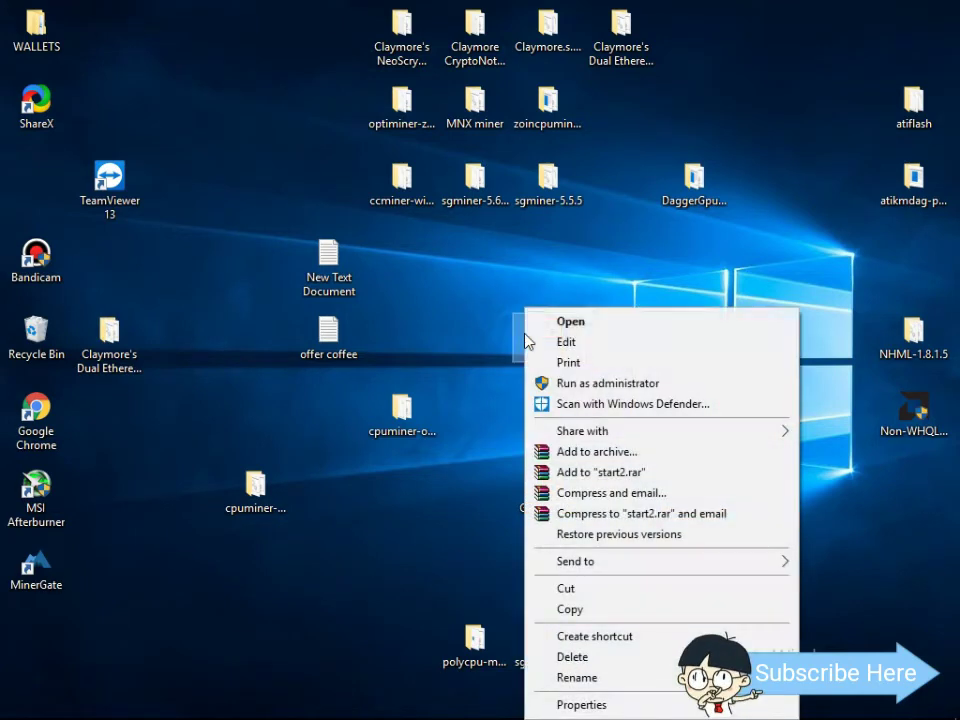
left_click(572, 612)
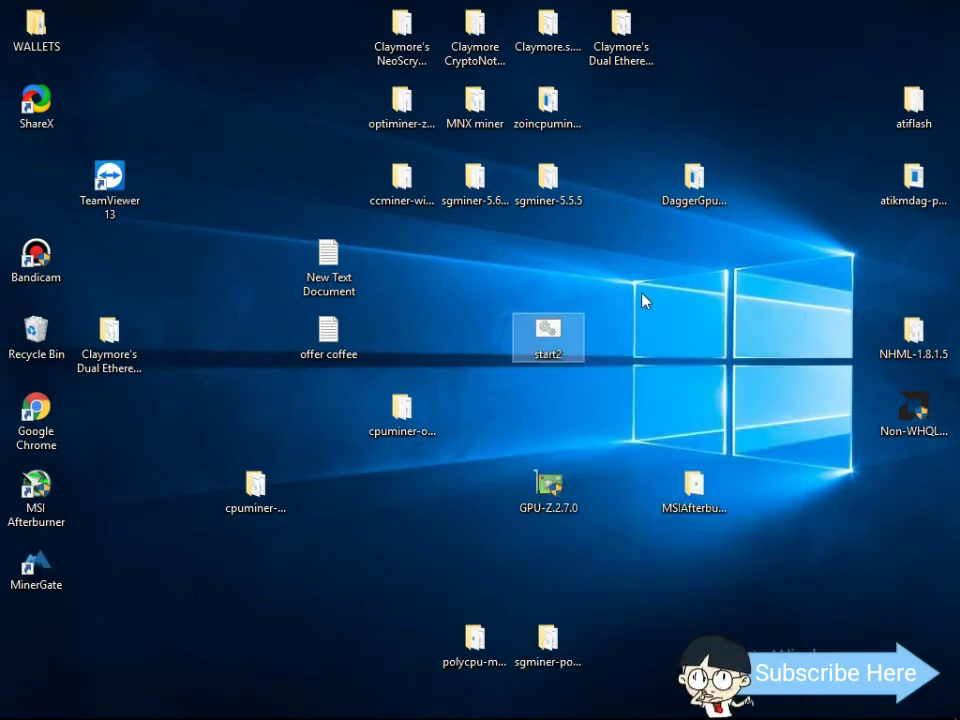
left_click(618, 264)
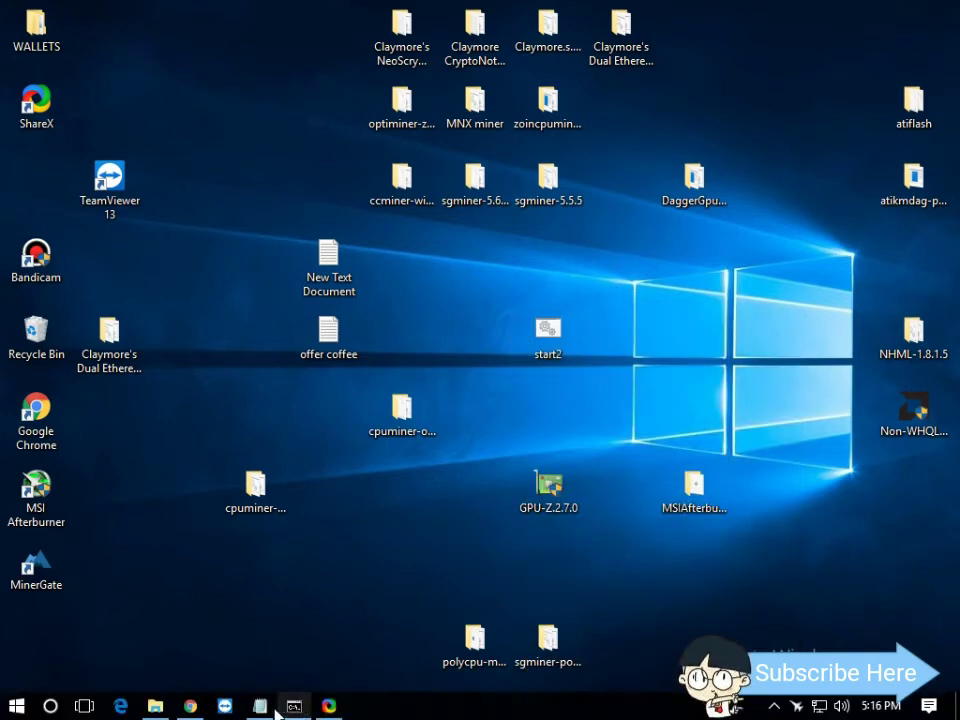
Return to the miner folder and launch the start1 file
mouse_move(258, 708)
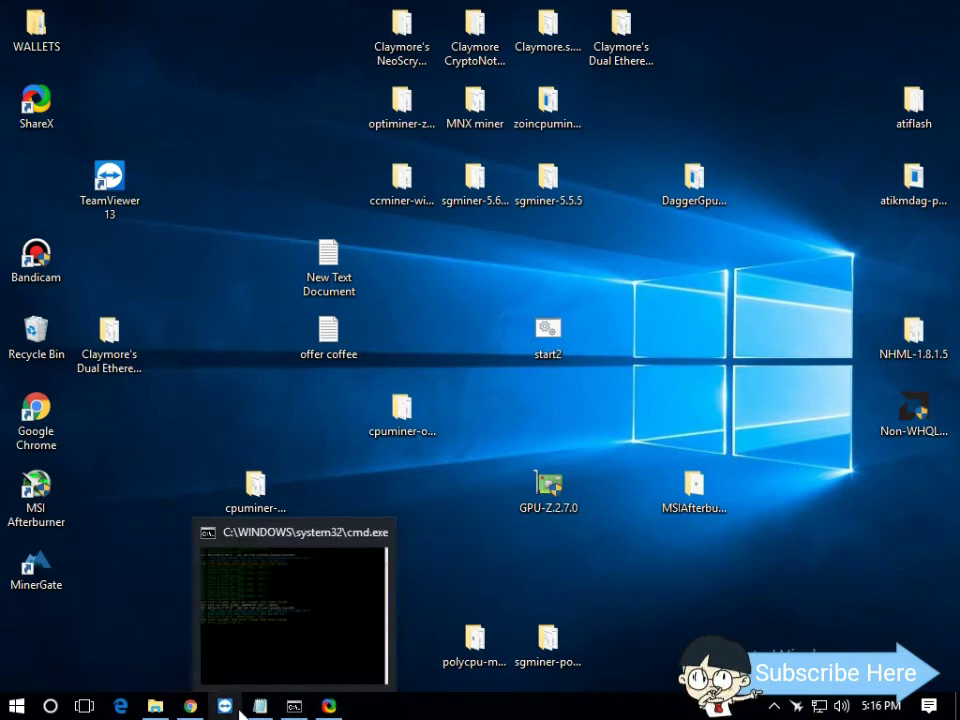
left_click(155, 704)
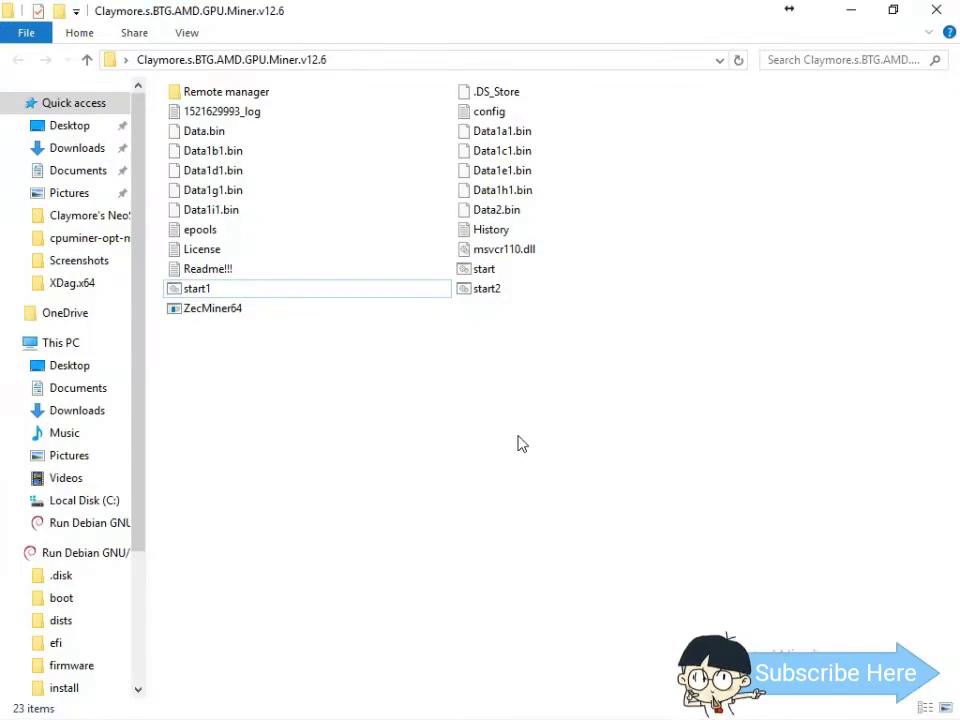
left_click(488, 300)
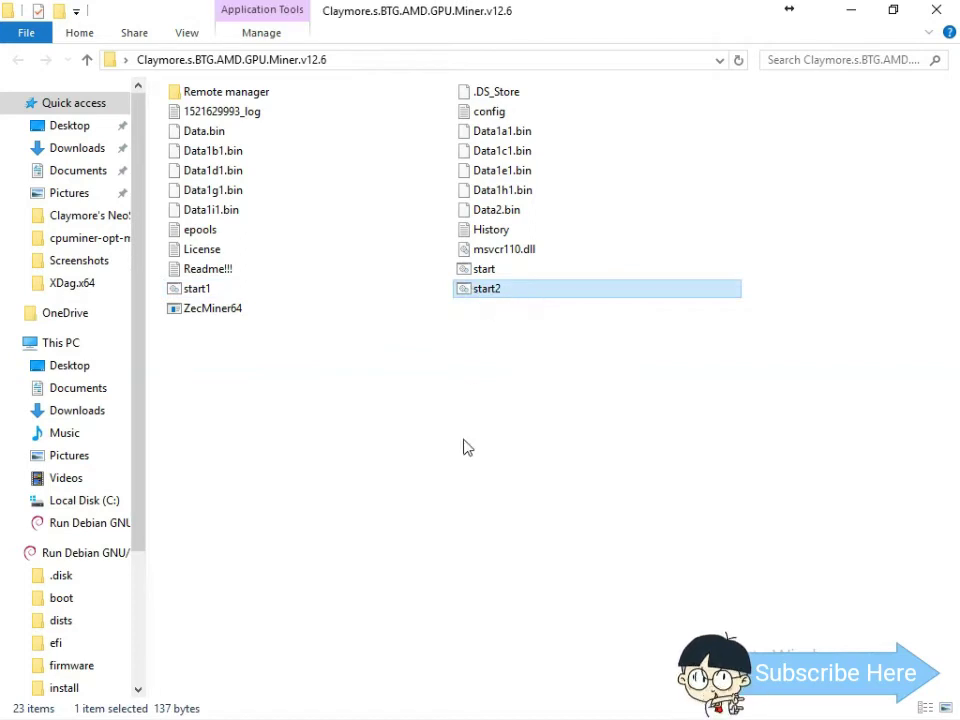
left_click(478, 548)
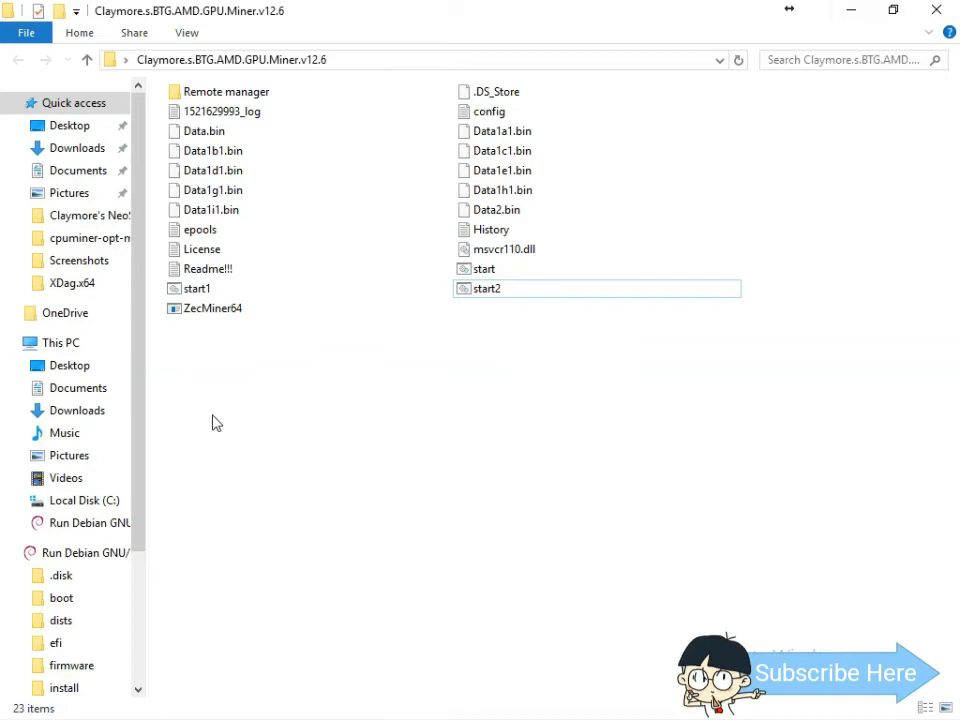
left_click(205, 292)
double_click(205, 292)
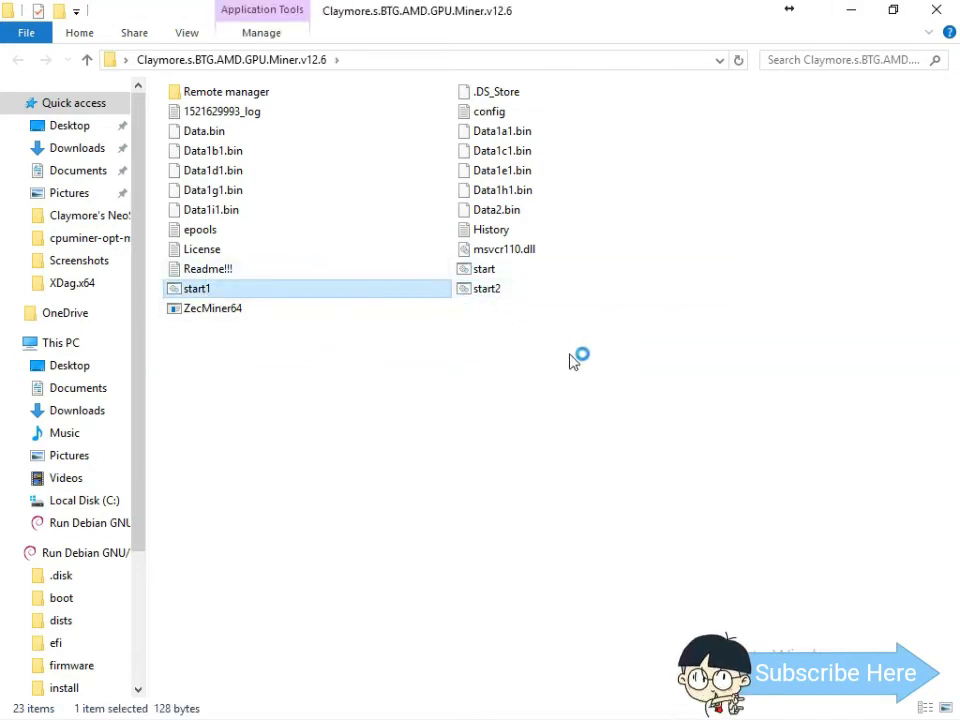
Open start2 from the miner folder in Notepad for editing
right_click(257, 290)
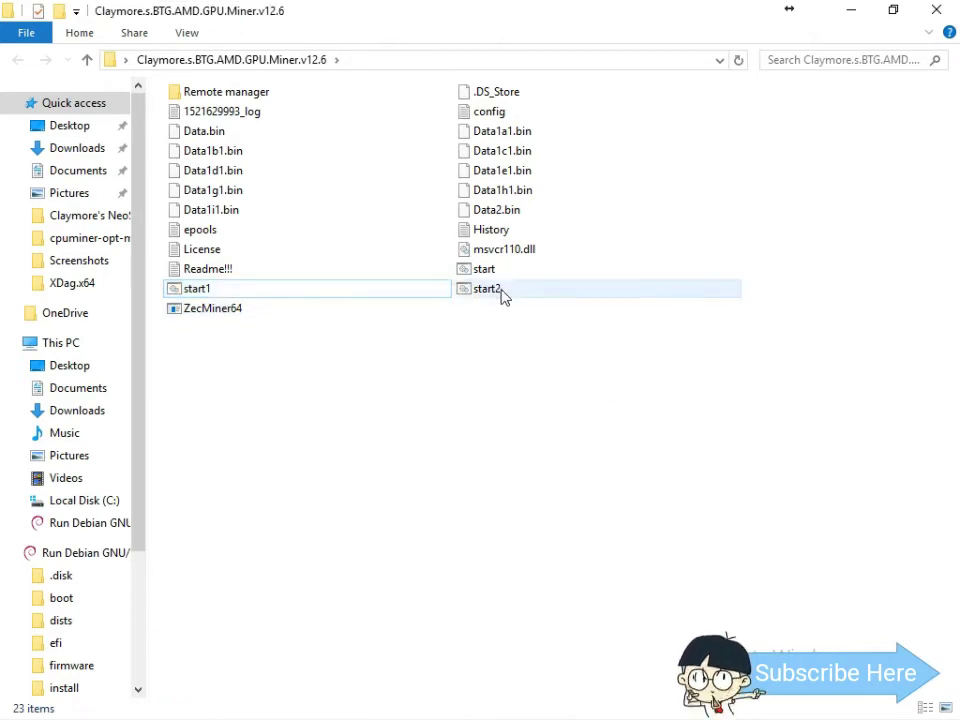
left_click(501, 293)
right_click(502, 290)
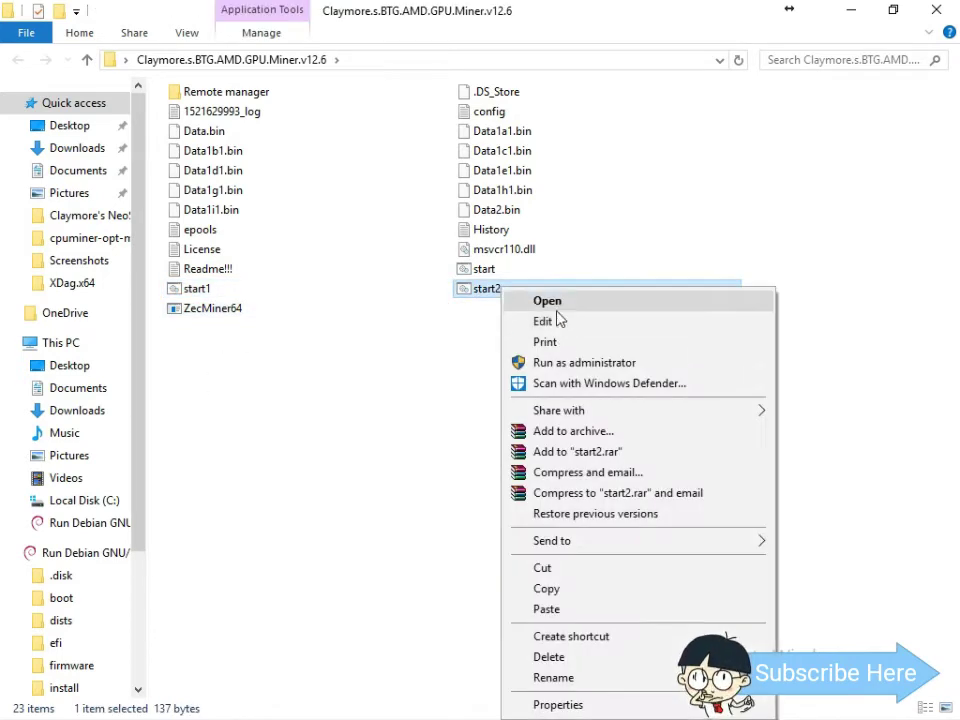
left_click(555, 322)
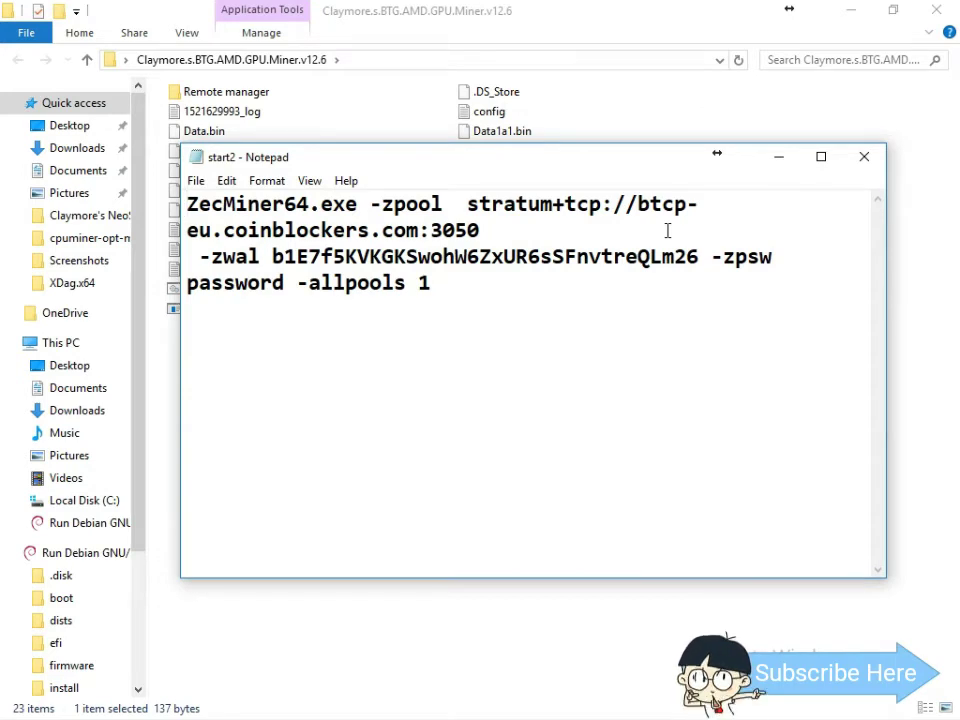
Minimize start2, Explorer and Chrome, and bring the New Text Document notes to the front
left_click(595, 381)
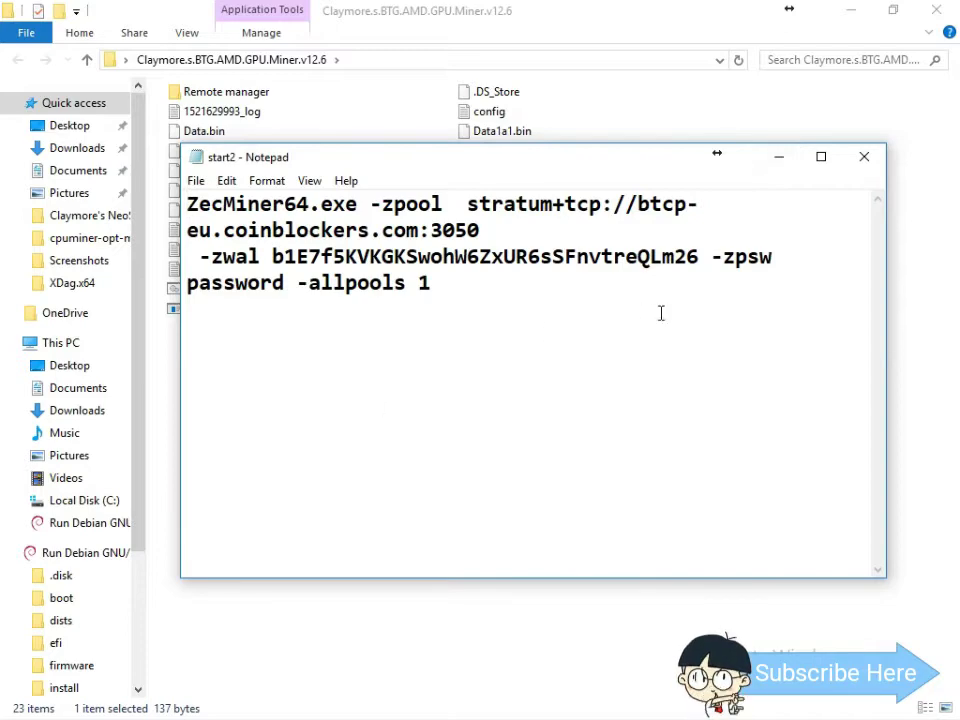
left_click(779, 157)
left_click(850, 10)
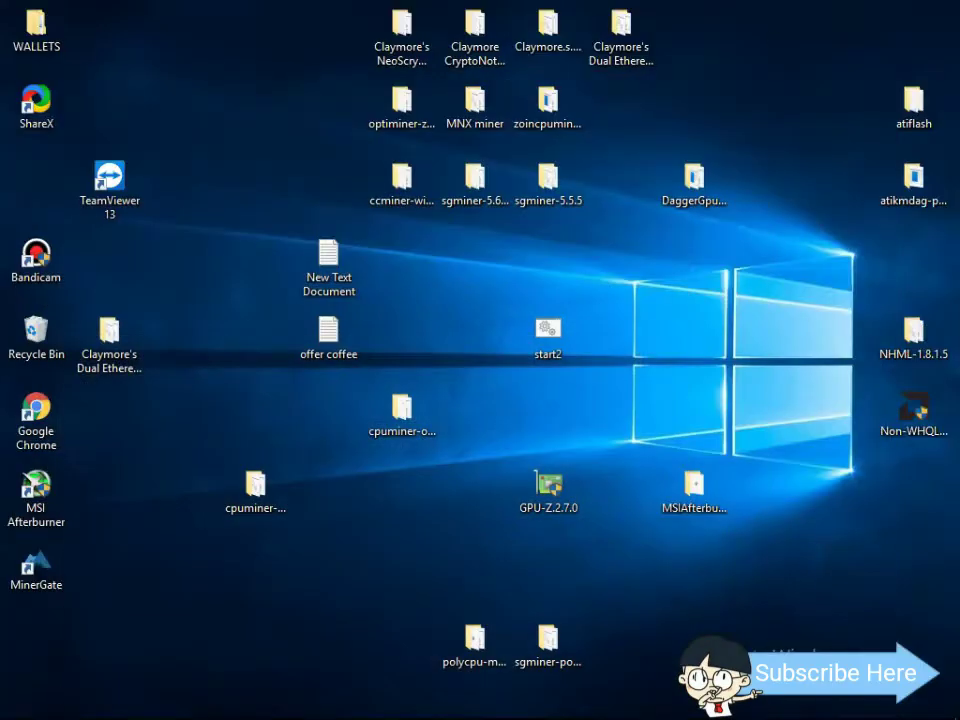
left_click(190, 705)
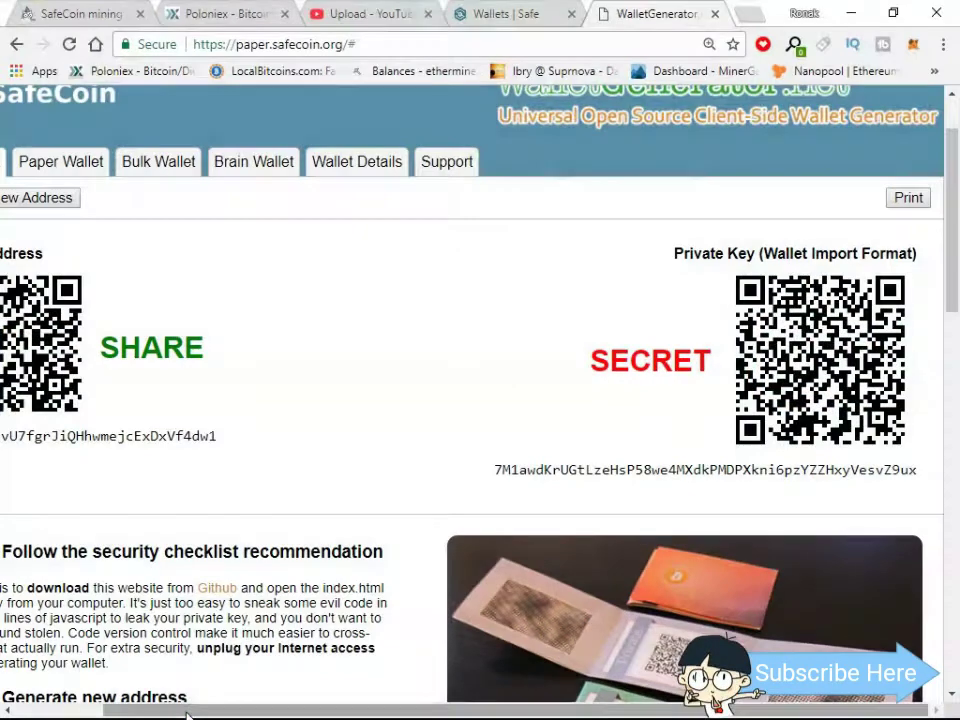
left_click(850, 13)
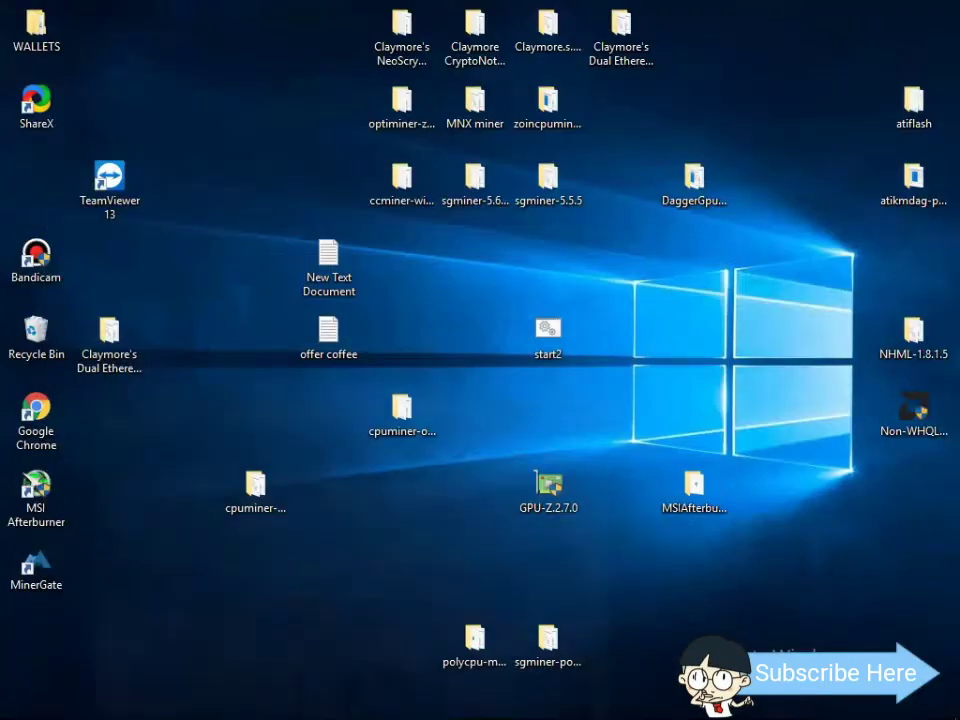
mouse_move(259, 703)
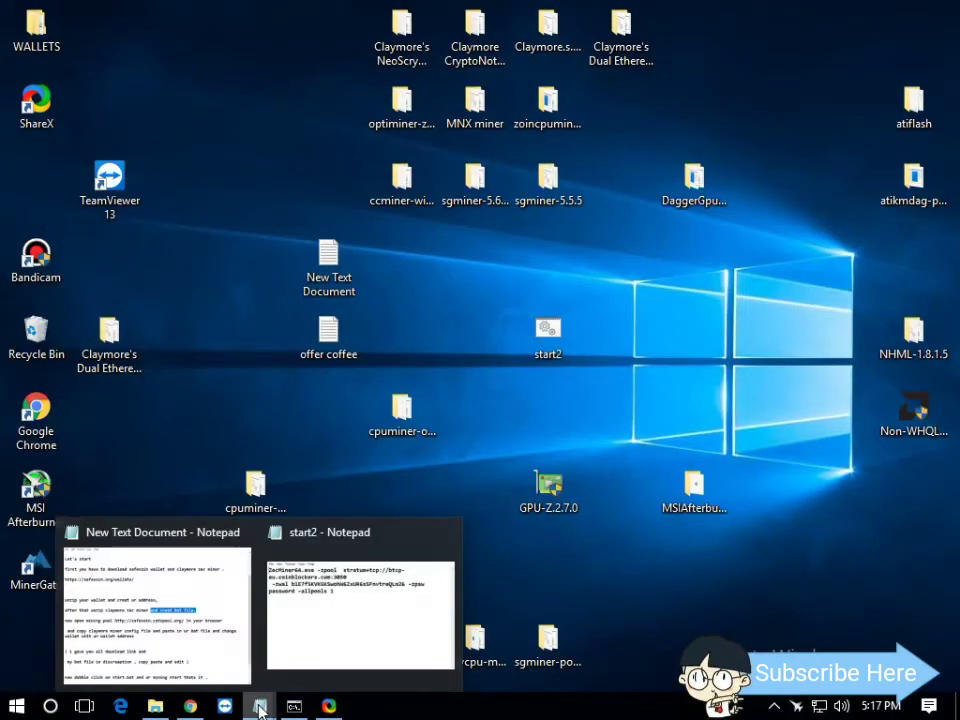
left_click(178, 650)
scroll(584, 282, "down", 2)
left_click_drag(8, 272, 614, 276)
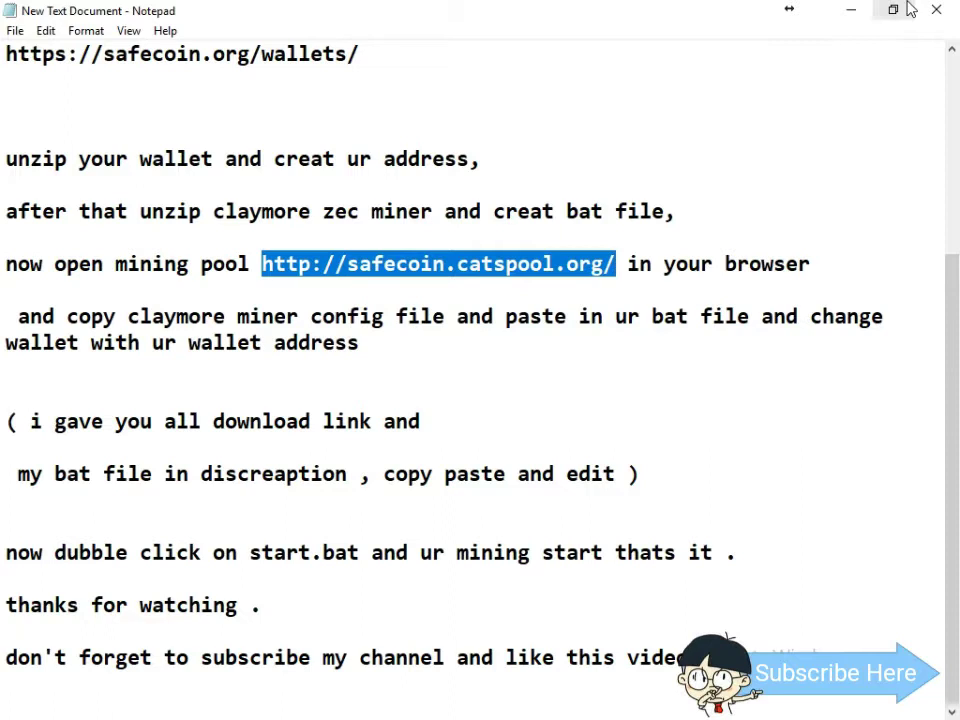
left_click(855, 10)
Reload the CatsPool SafeCoin mining stats tab to show 758.57 Sol/s and Paid 173.294
left_click(190, 705)
left_click(77, 14)
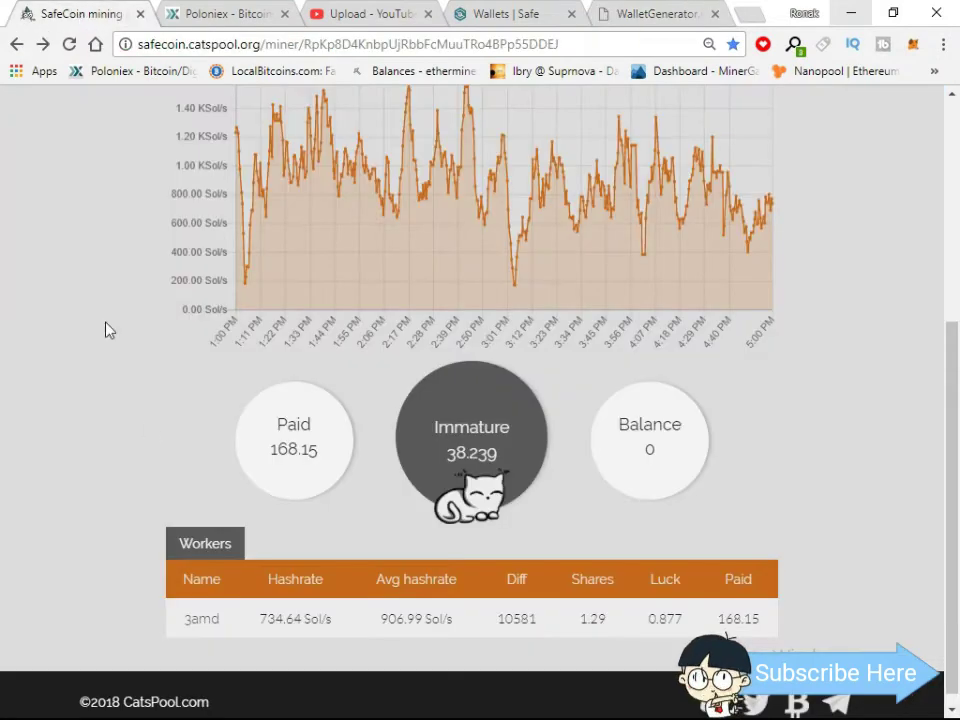
scroll(125, 421, "up", 4)
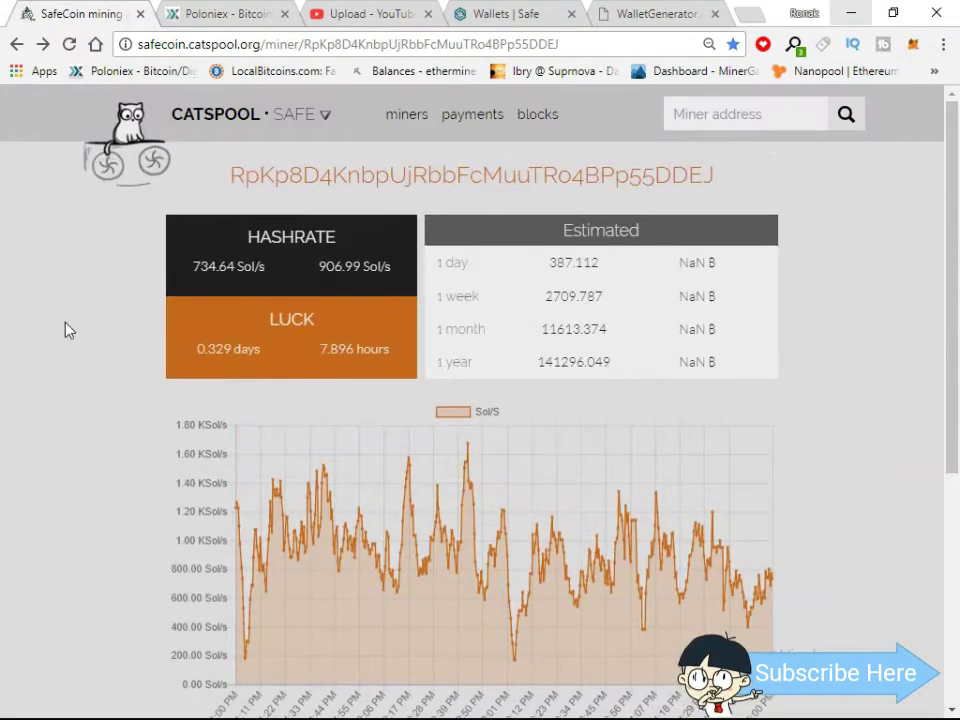
left_click(69, 50)
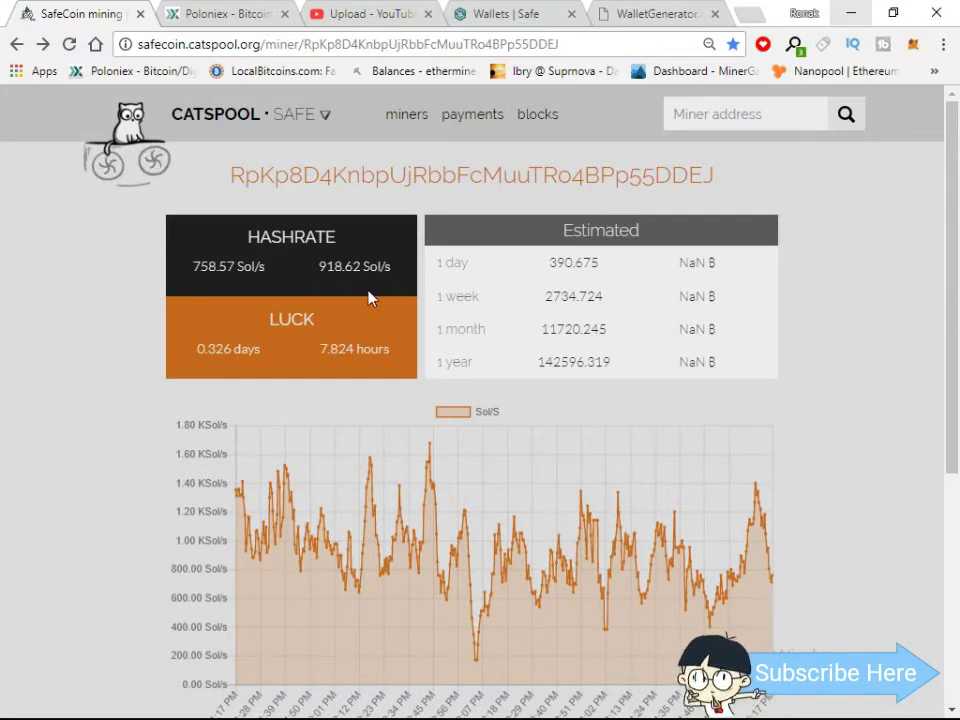
scroll(333, 302, "down", 4)
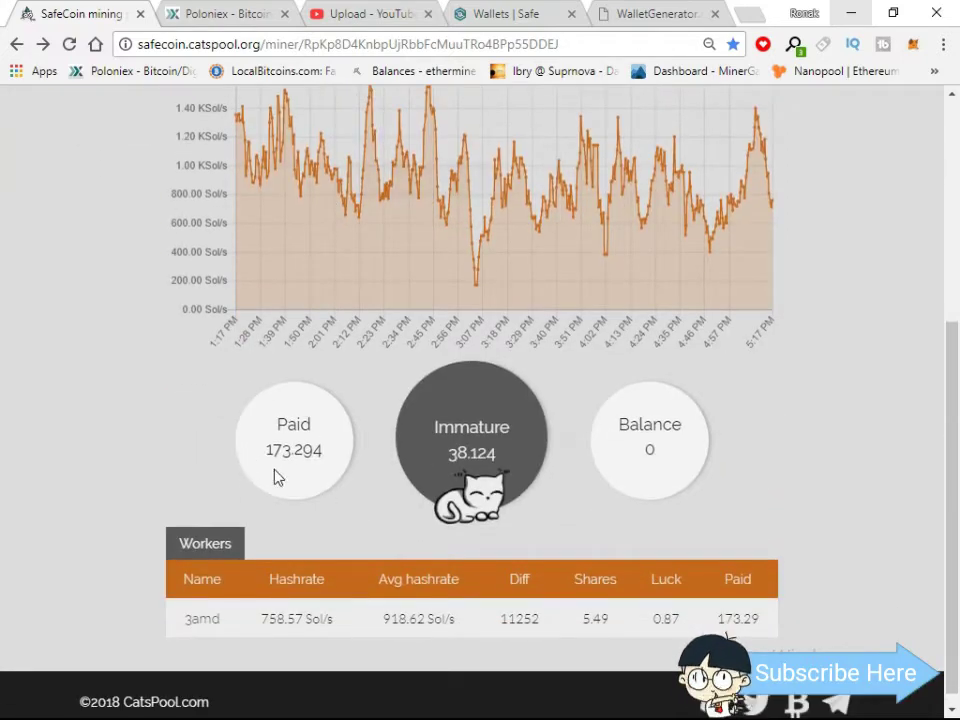
scroll(342, 485, "up", 4)
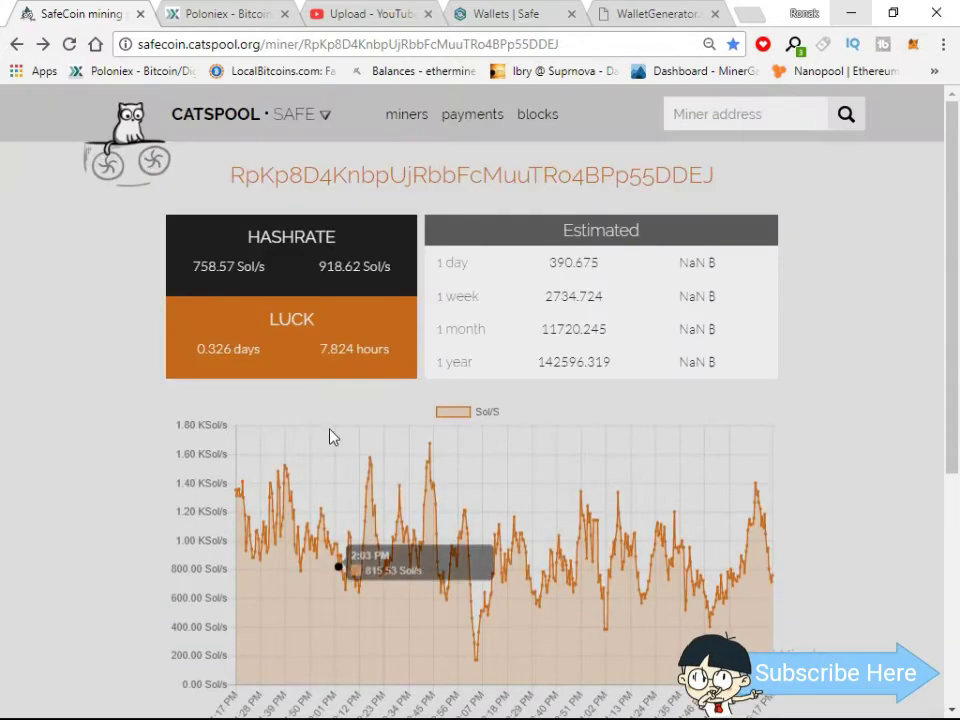
Copy the AMD GPU Claymore Miner command from the CatsPool home page
left_click(206, 121)
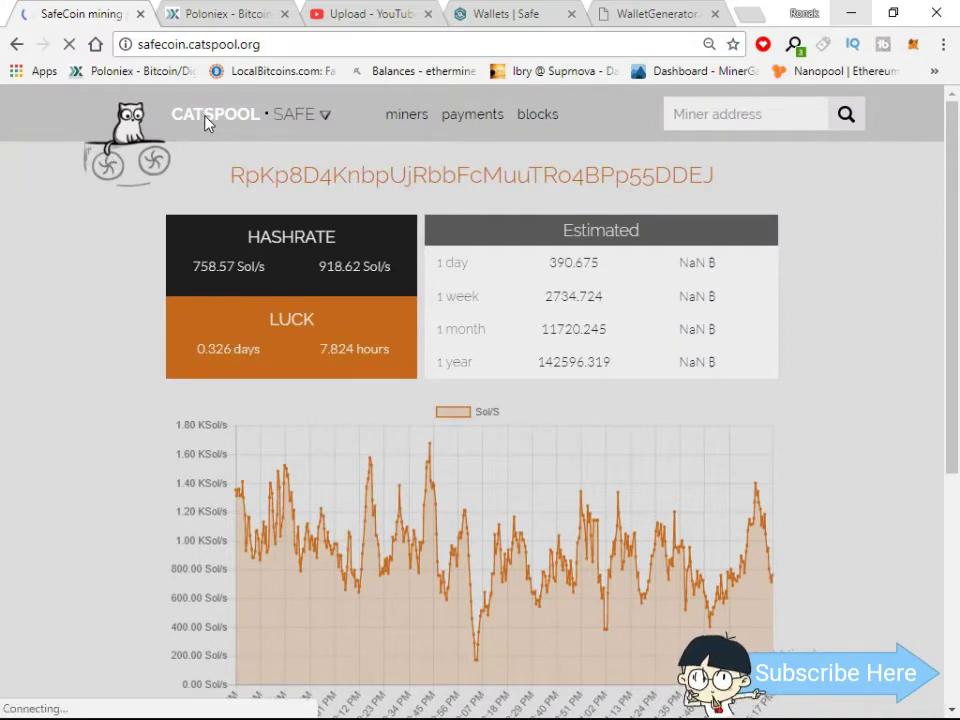
scroll(26, 364, "down", 7)
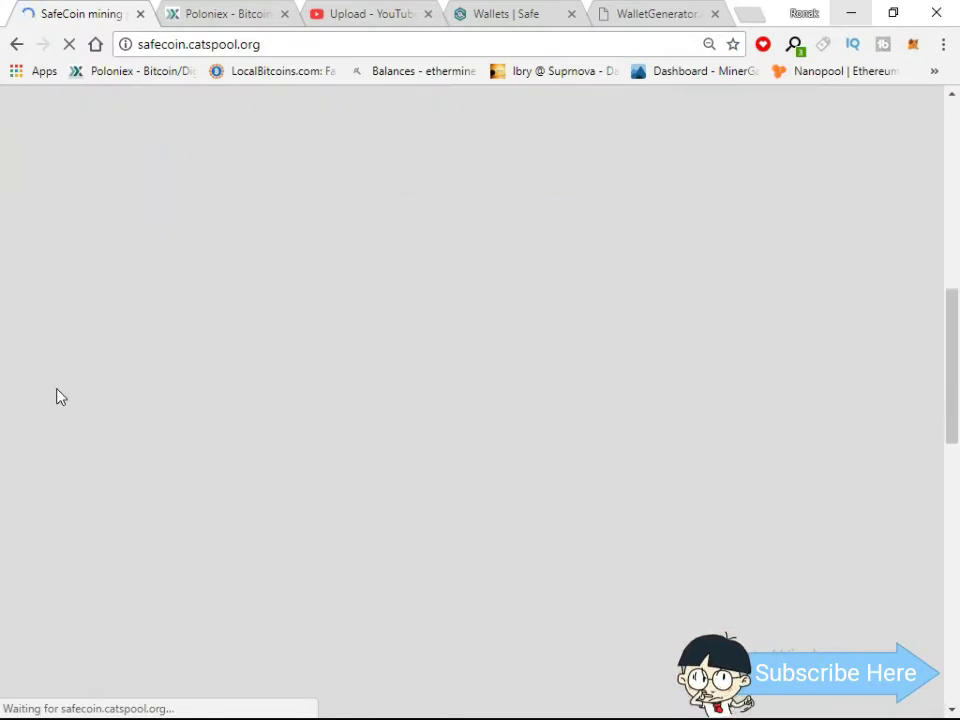
scroll(60, 401, "down", 4)
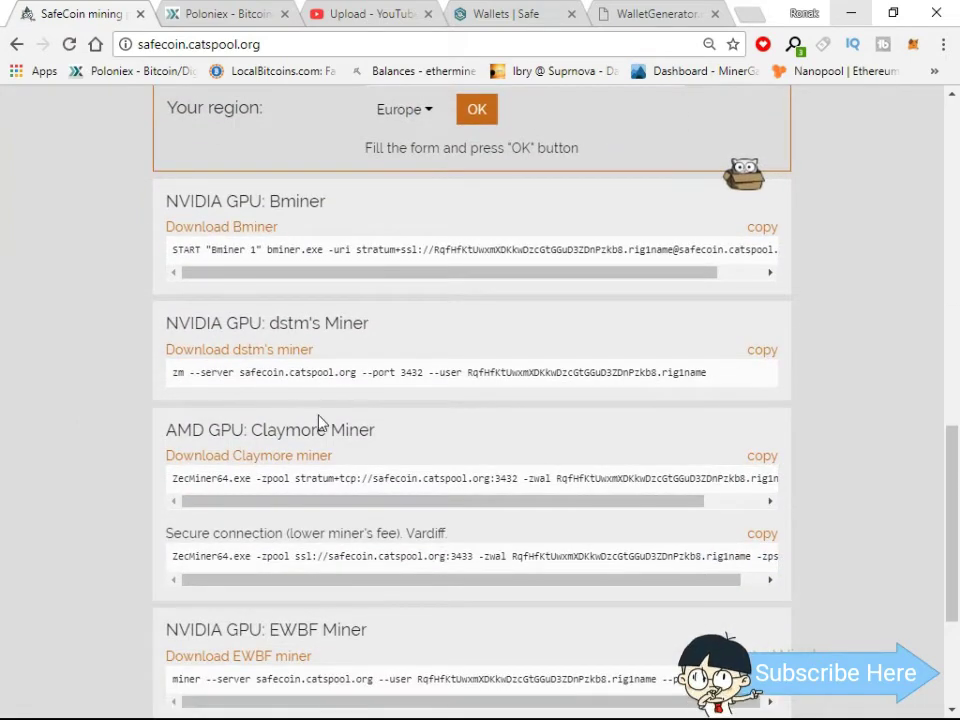
scroll(155, 401, "down", 2)
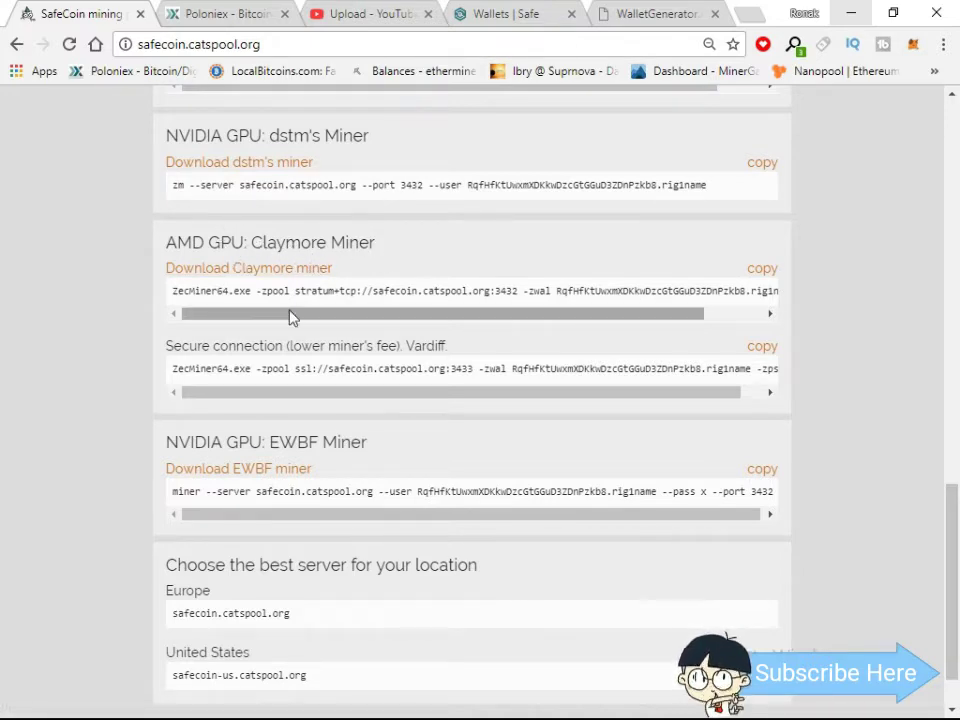
left_click_drag(174, 291, 788, 313)
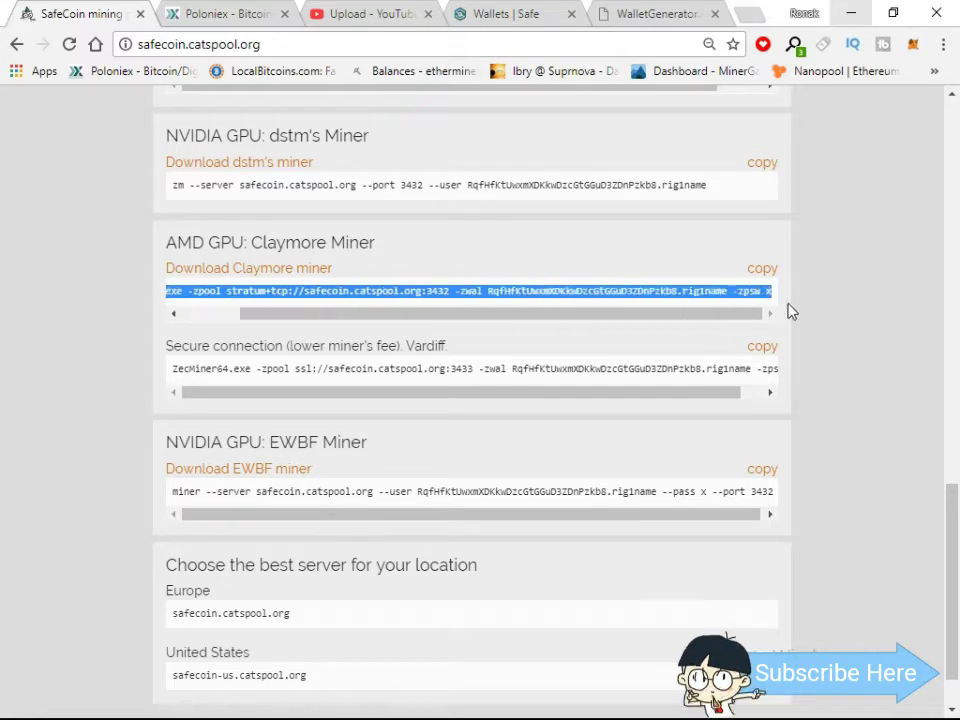
right_click(605, 285)
left_click(605, 302)
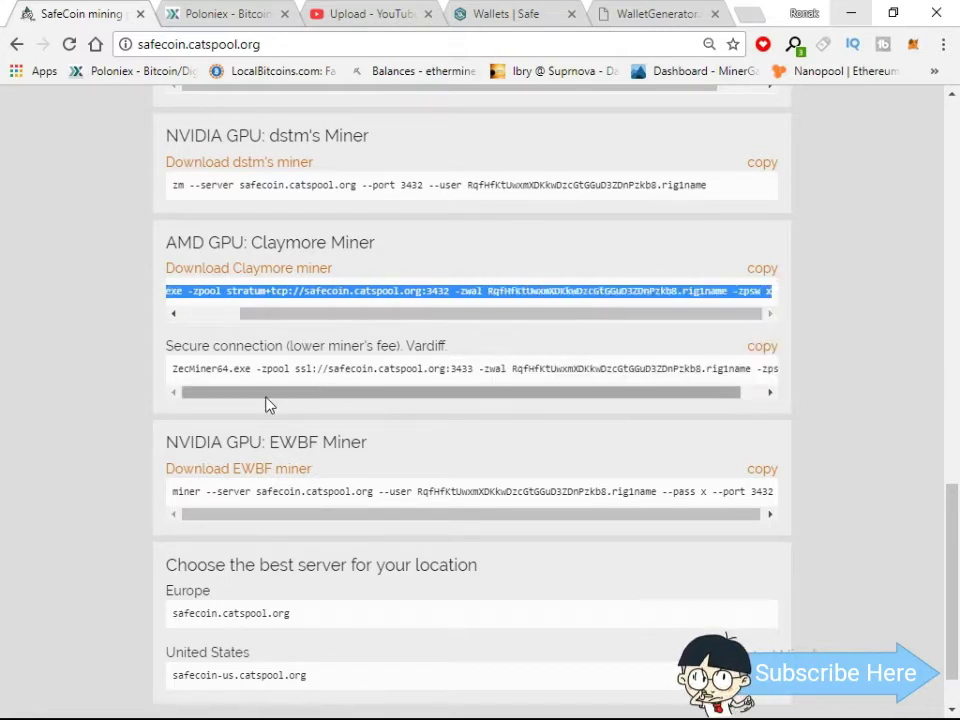
Scroll through the miner setup commands and select a short snippet of text below them
scroll(268, 404, "up", 1)
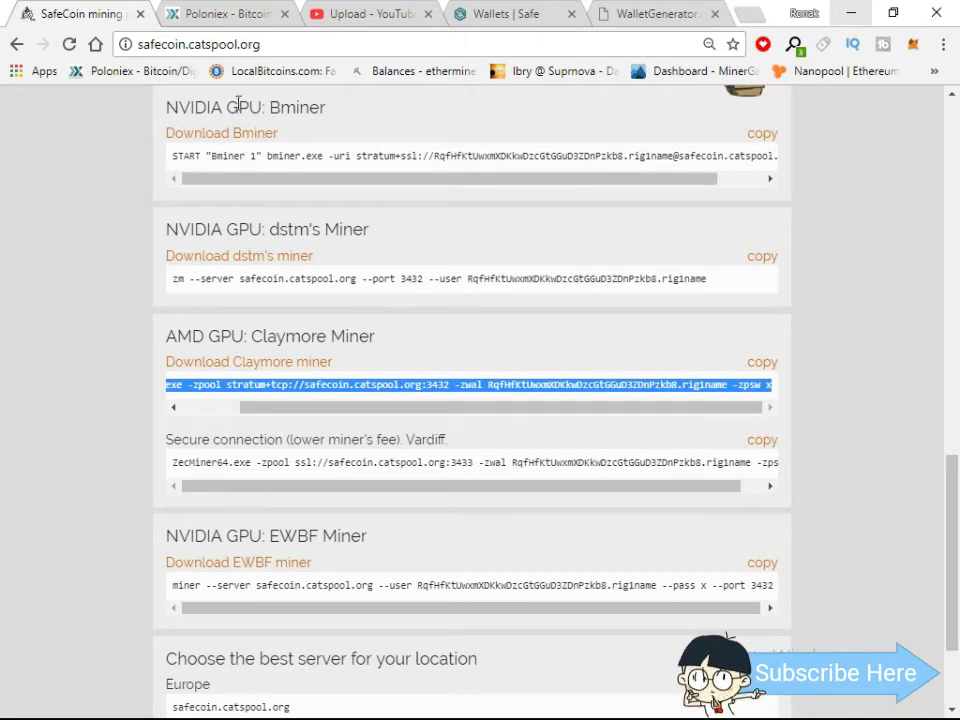
scroll(285, 125, "up", 2)
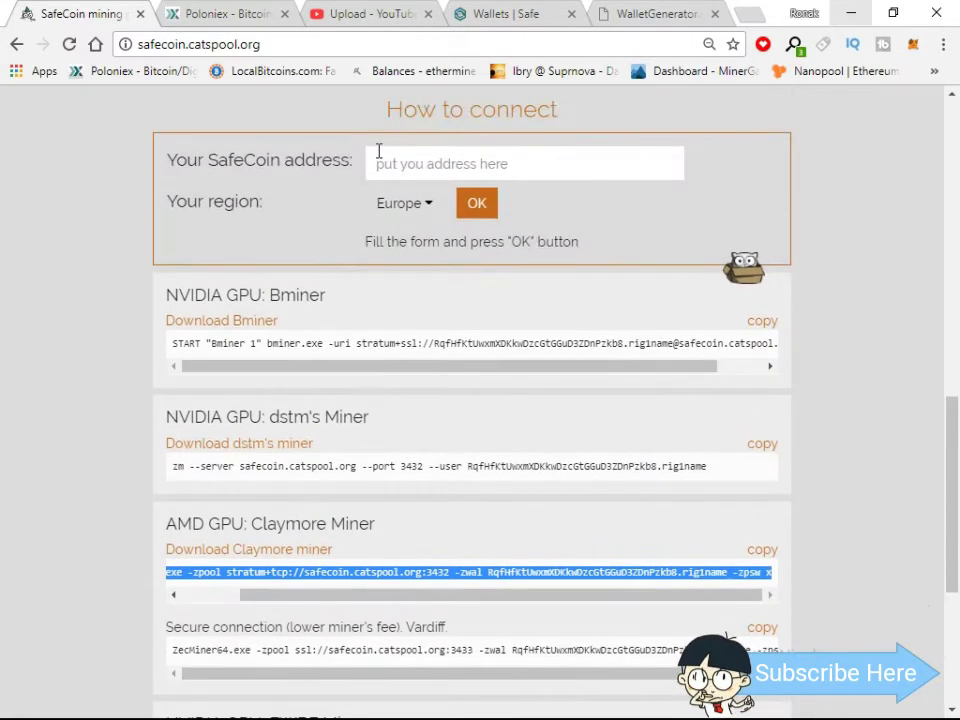
scroll(285, 130, "down", 2)
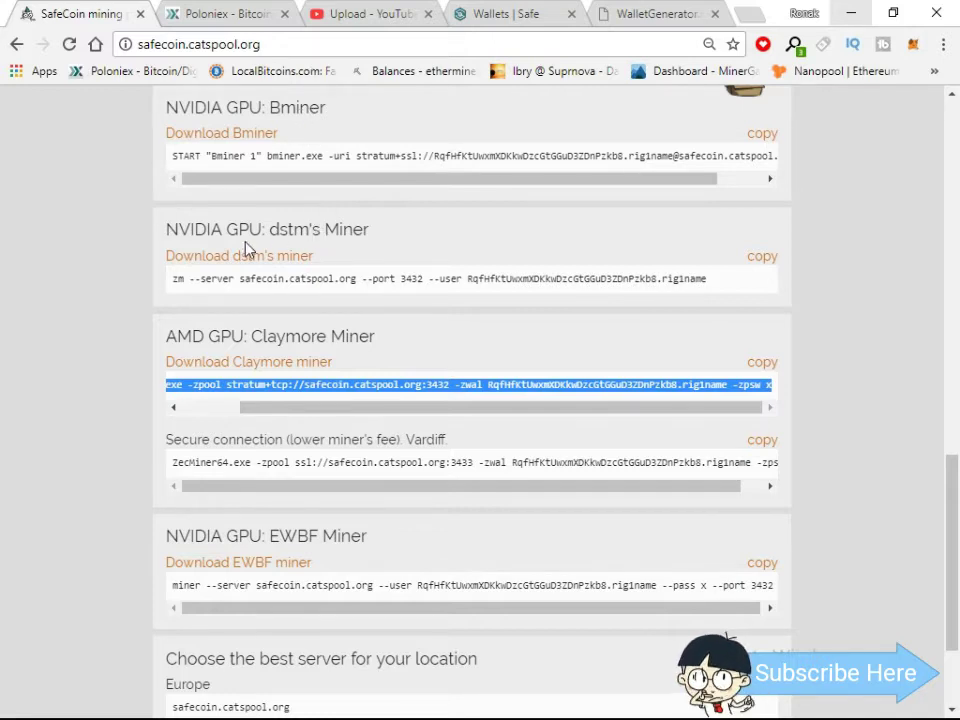
scroll(370, 250, "down", 2)
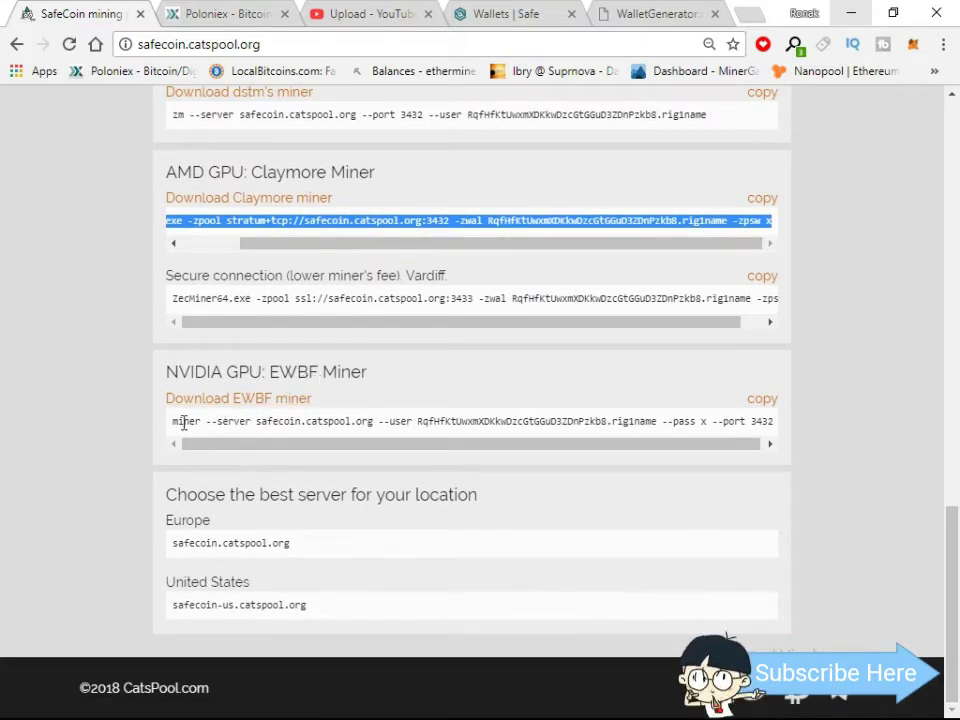
left_click_drag(263, 426, 357, 424)
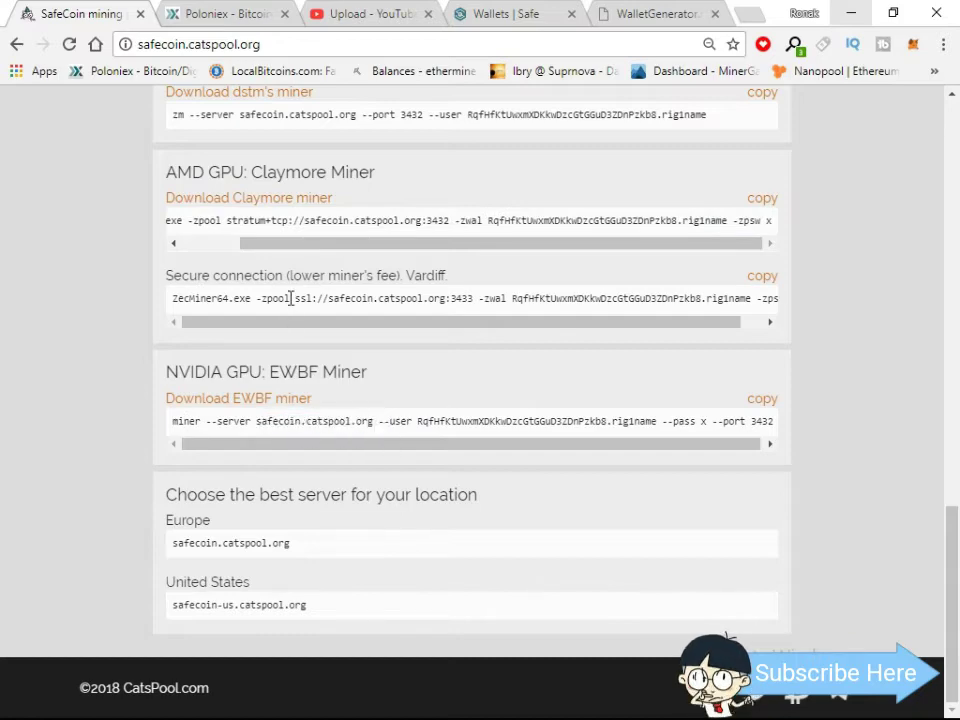
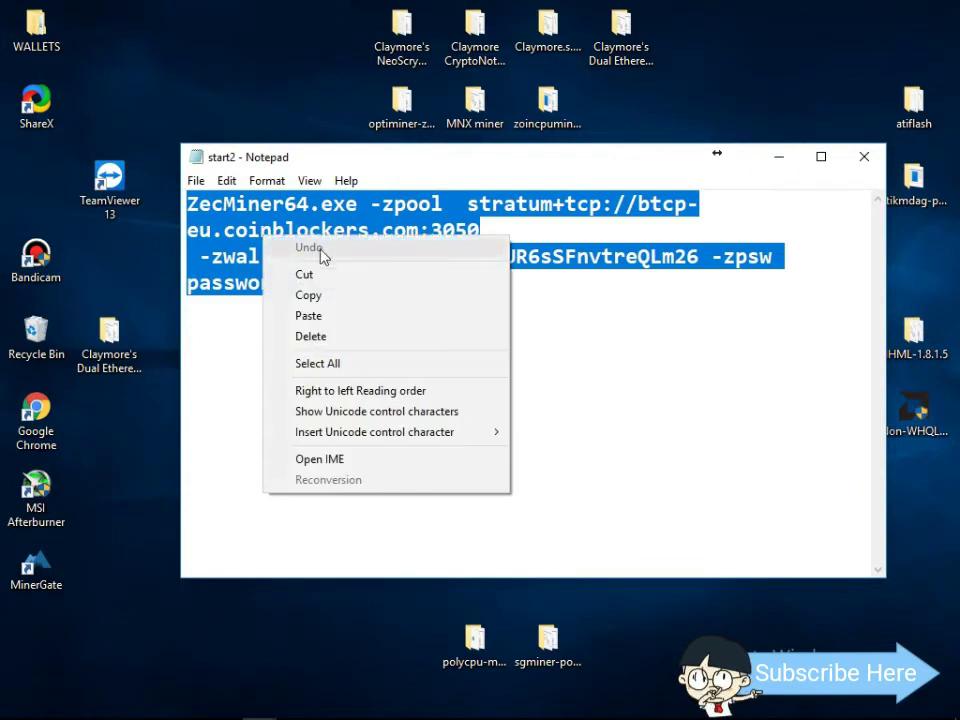
Paste the catspool ZecMiner64 command into start2 and select its placeholder wallet address
left_click(315, 320)
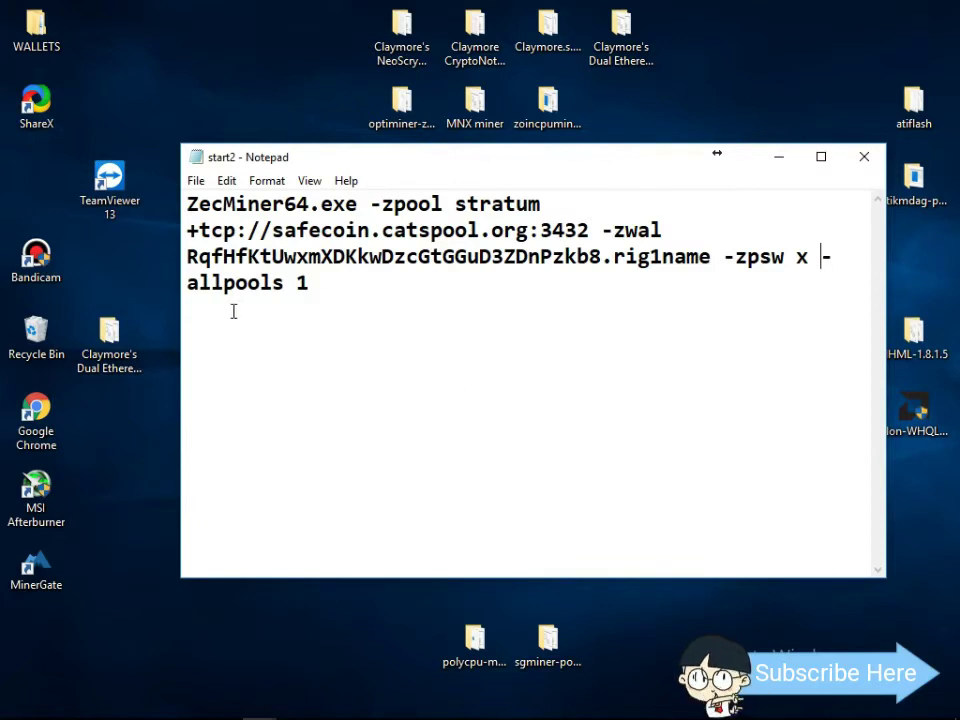
left_click_drag(186, 290, 336, 291)
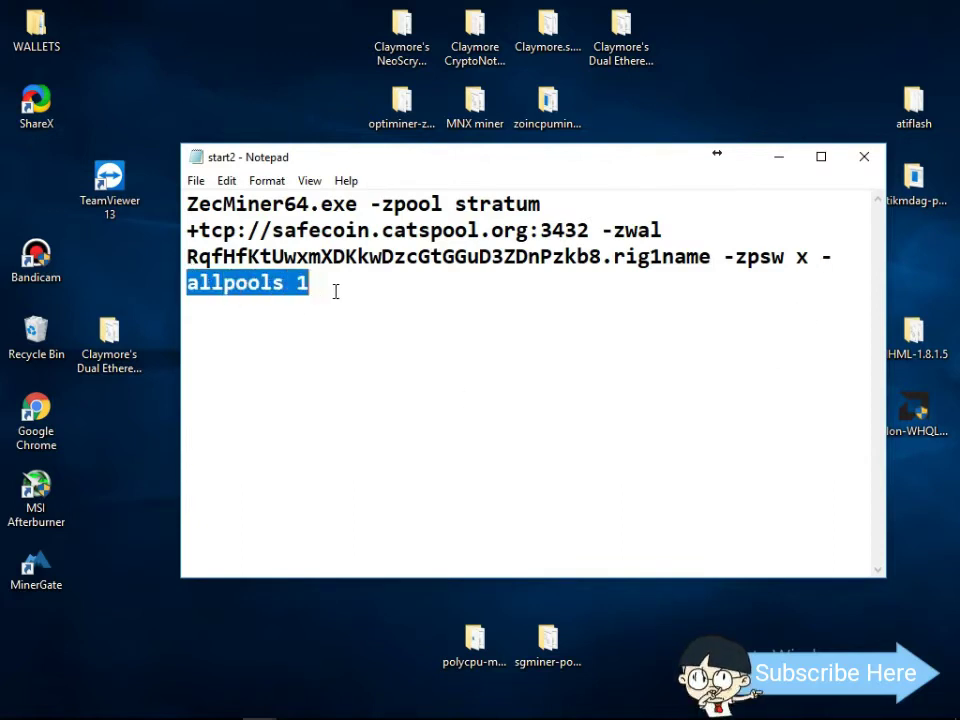
left_click(441, 357)
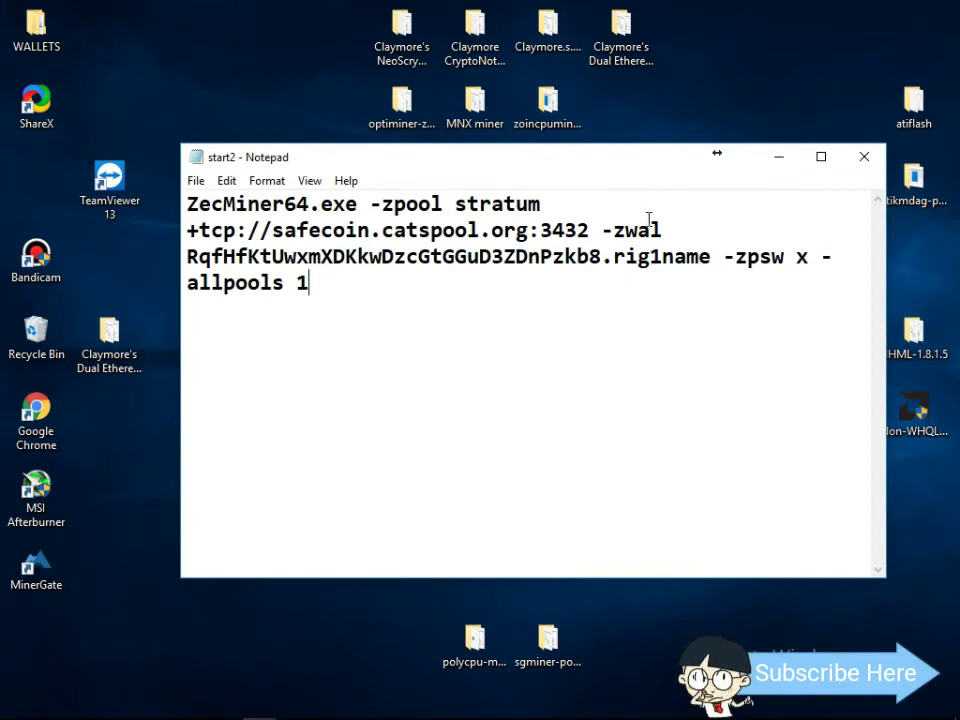
left_click_drag(189, 257, 718, 263)
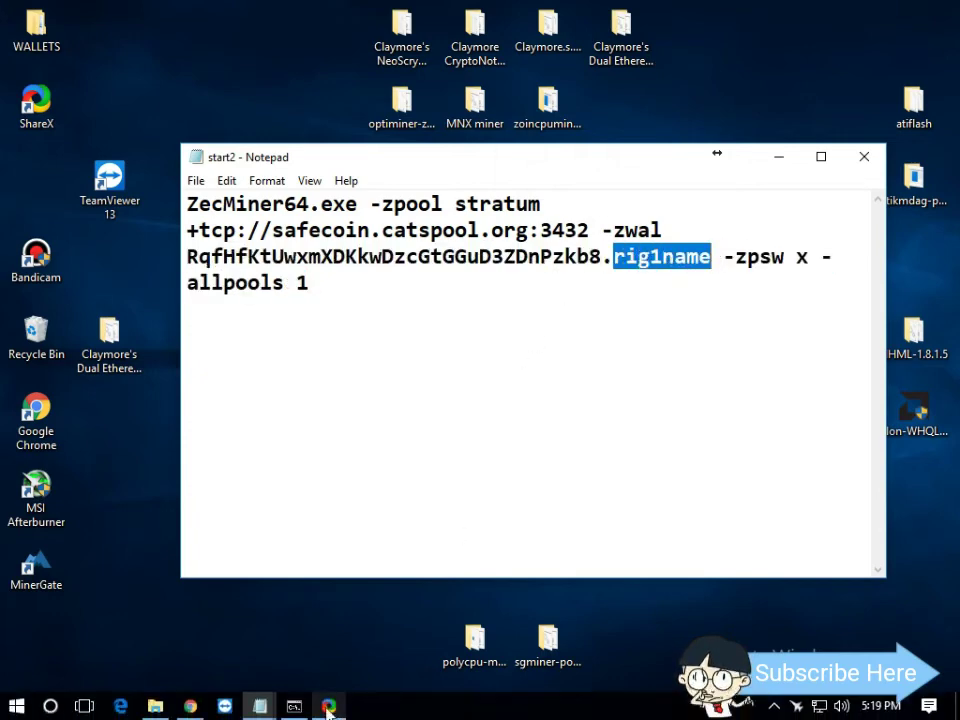
Copy the public address from the paper.safecoin.org wallet generator, then minimize Chrome
left_click(184, 709)
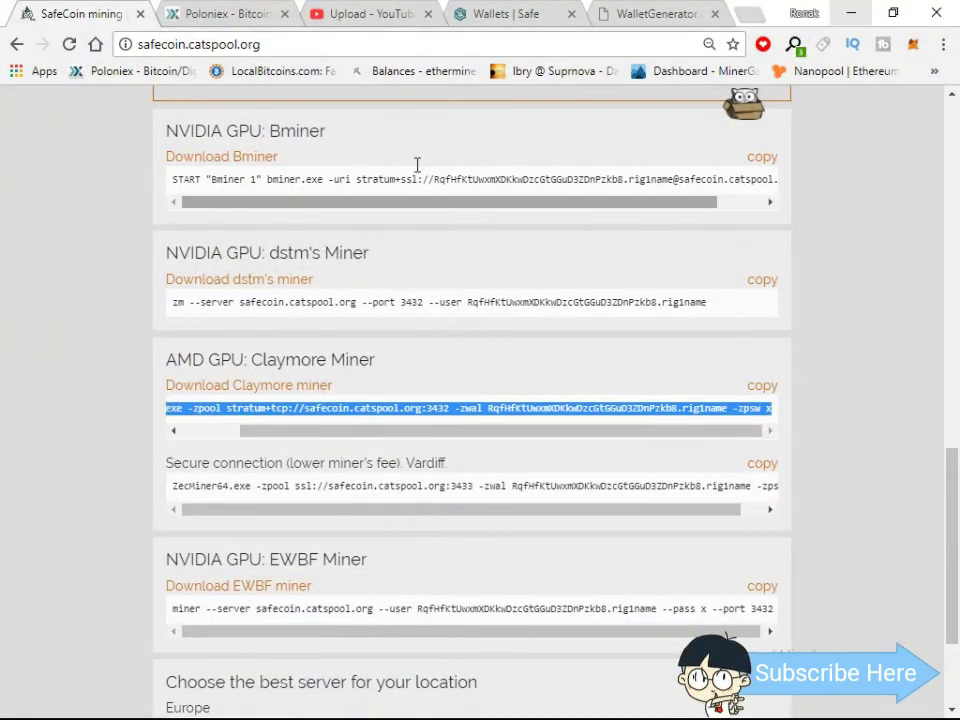
left_click(620, 14)
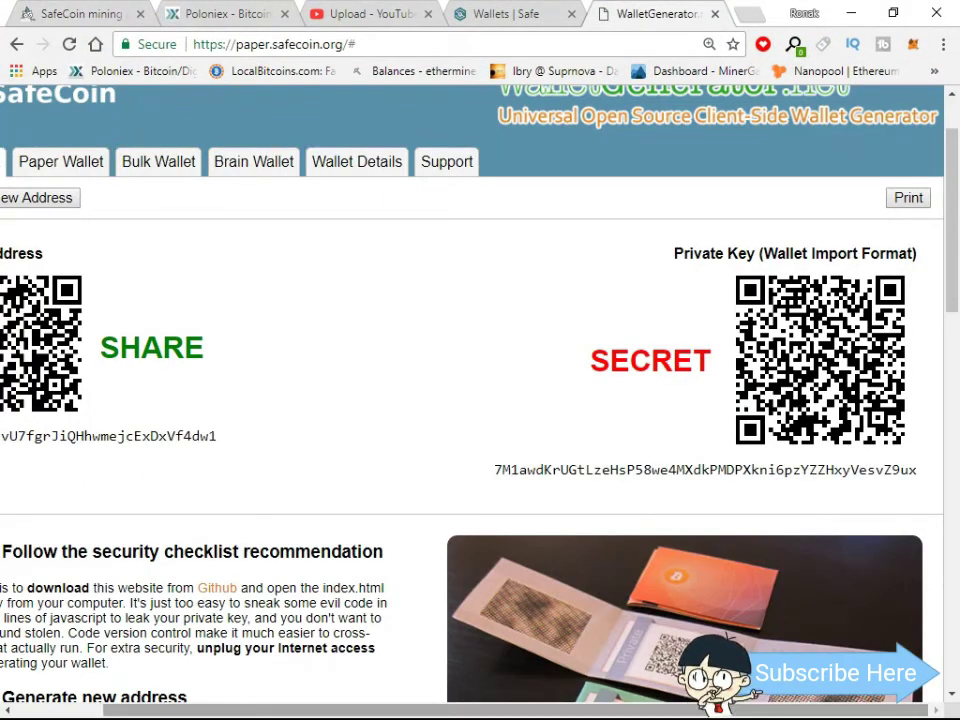
left_click_drag(258, 712, 160, 712)
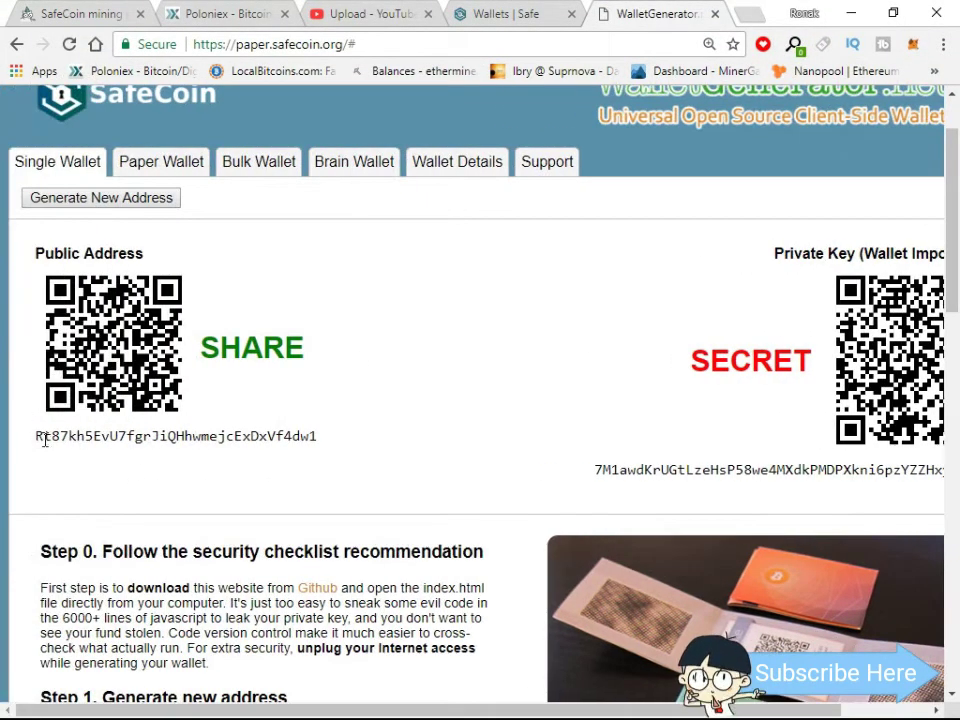
left_click_drag(36, 439, 320, 450)
right_click(300, 440)
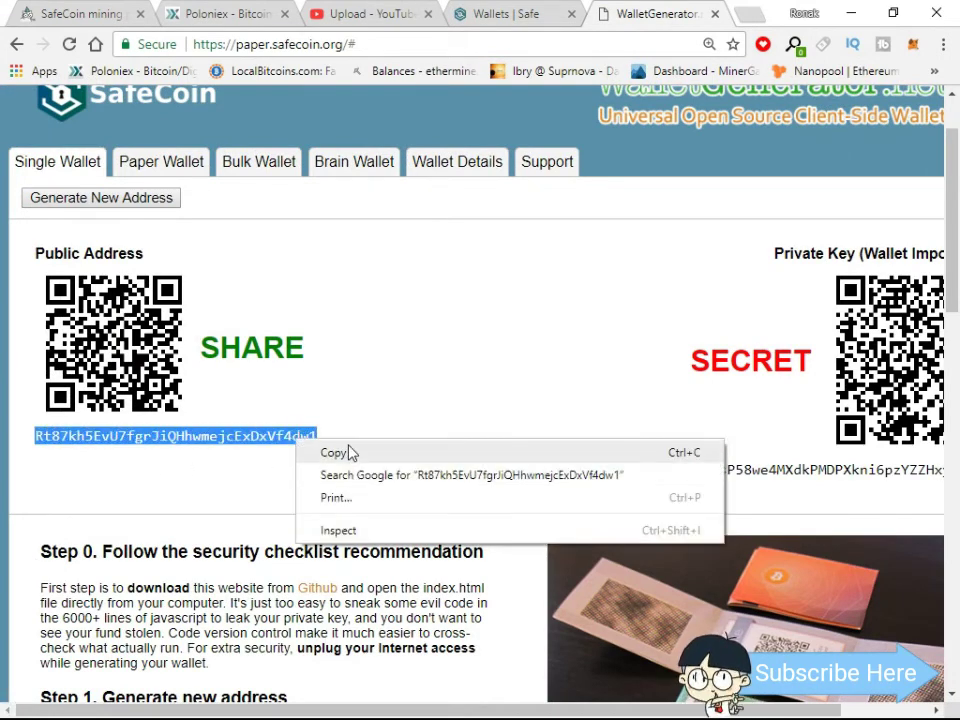
left_click(335, 452)
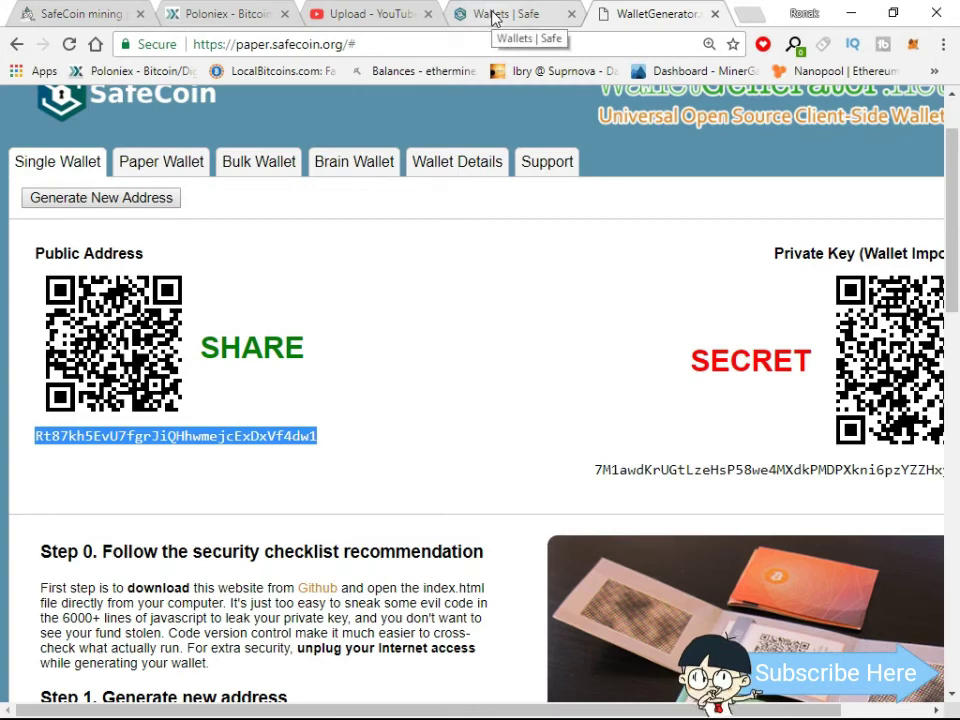
left_click(851, 12)
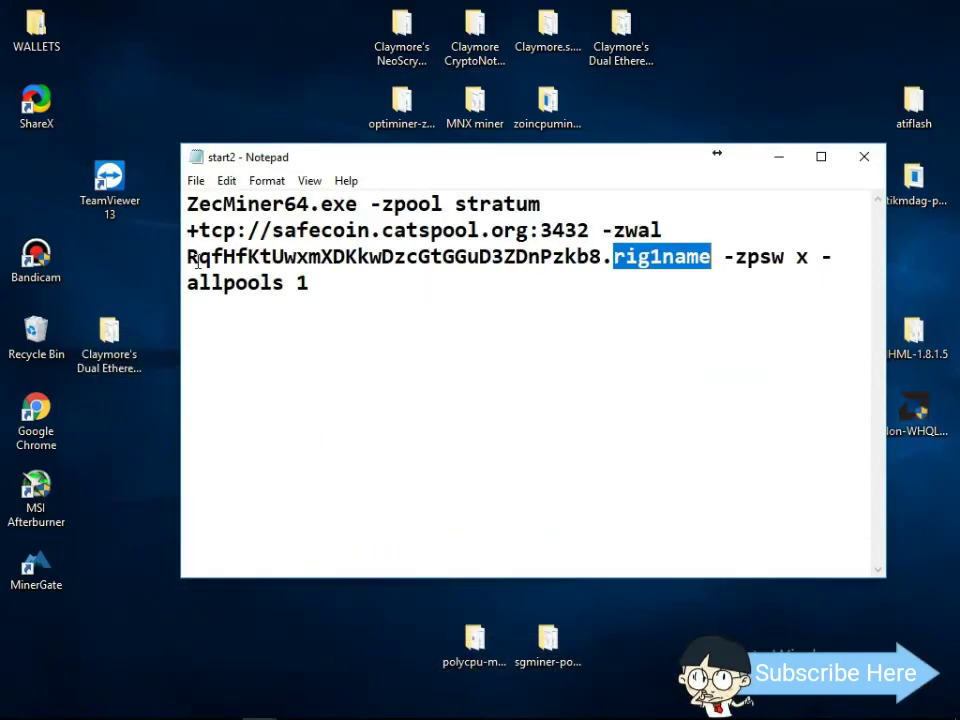
Swap in the copied SafeCoin address, worker name 'gfgtyvbhb' and a custom -zpsw password
left_click_drag(195, 257, 596, 257)
right_click(597, 257)
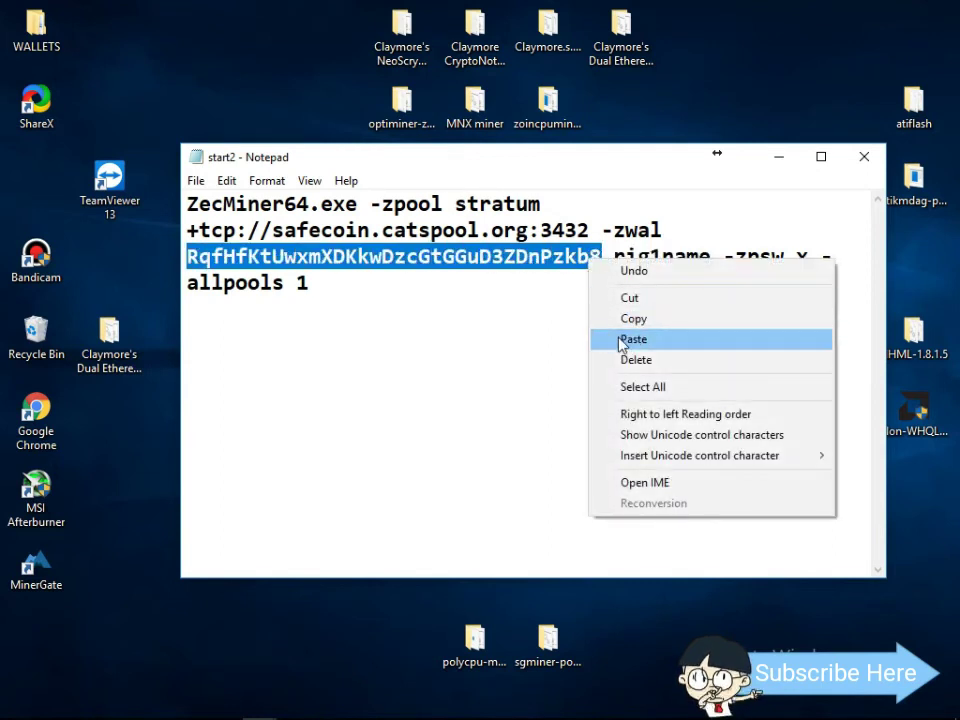
left_click(620, 338)
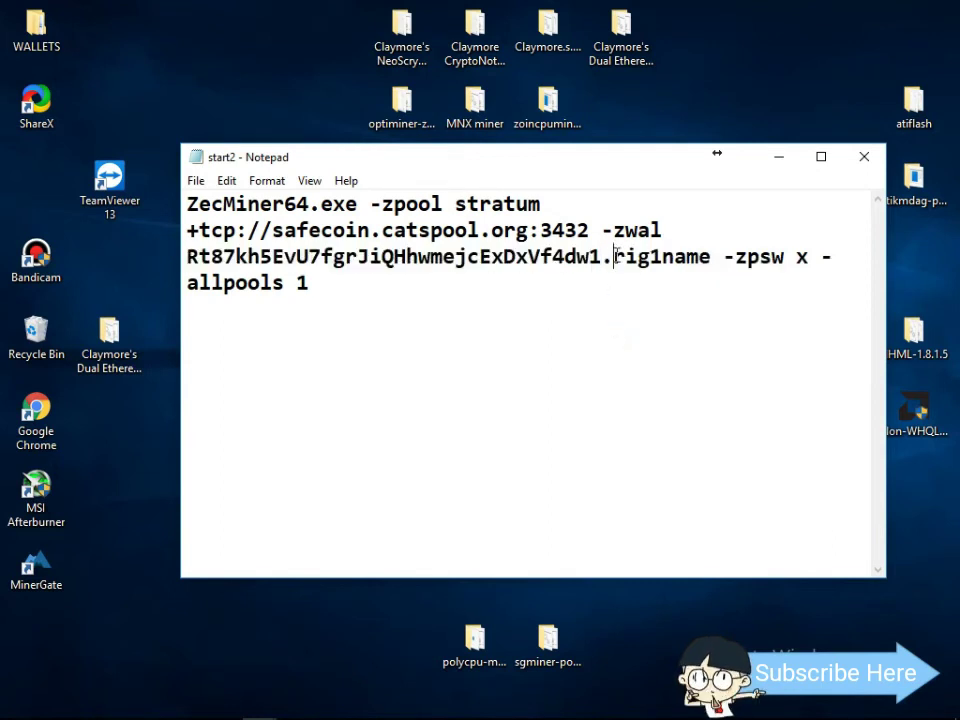
left_click_drag(614, 257, 714, 258)
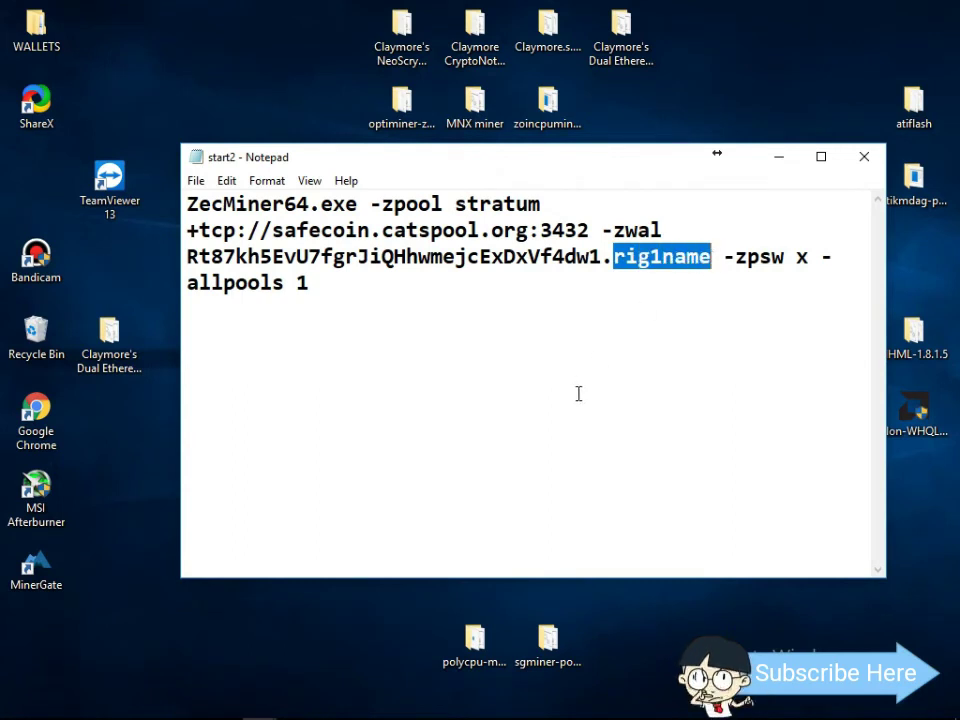
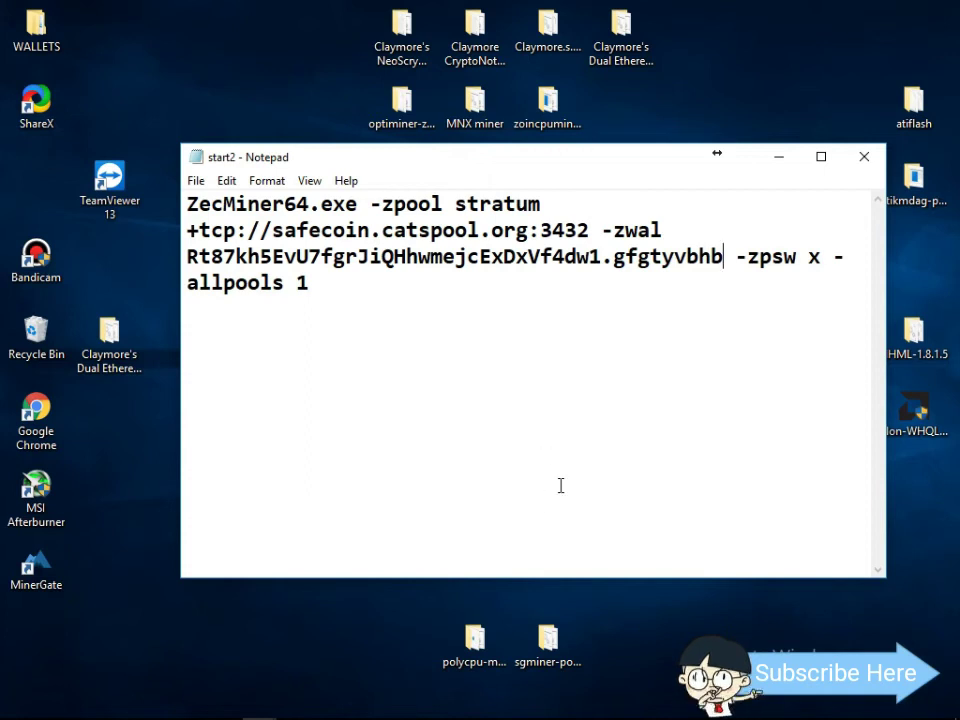
double_click(814, 258)
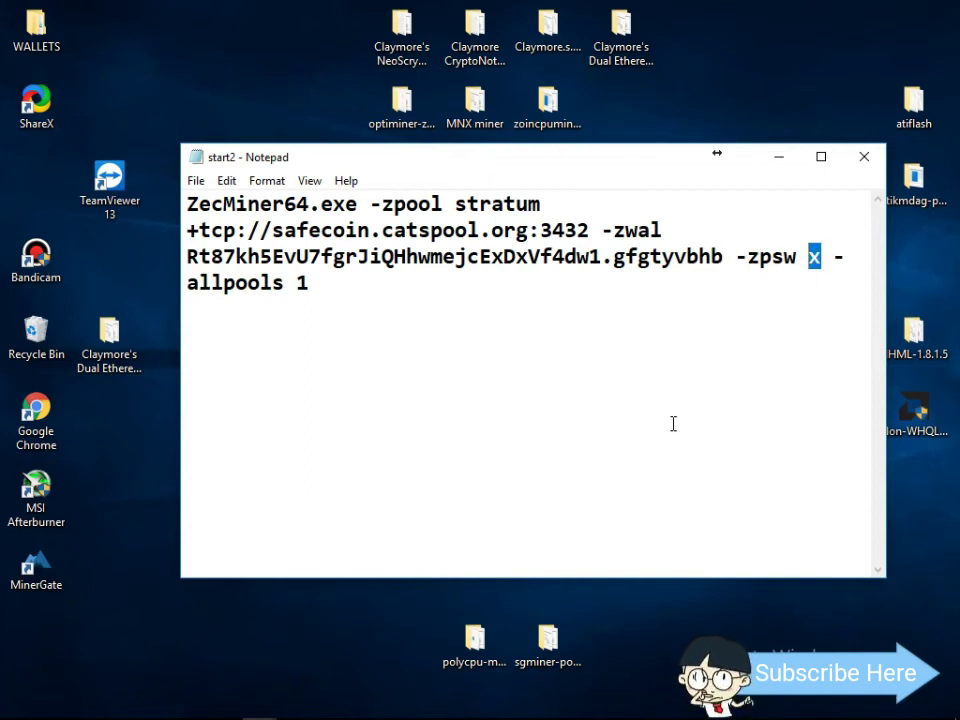
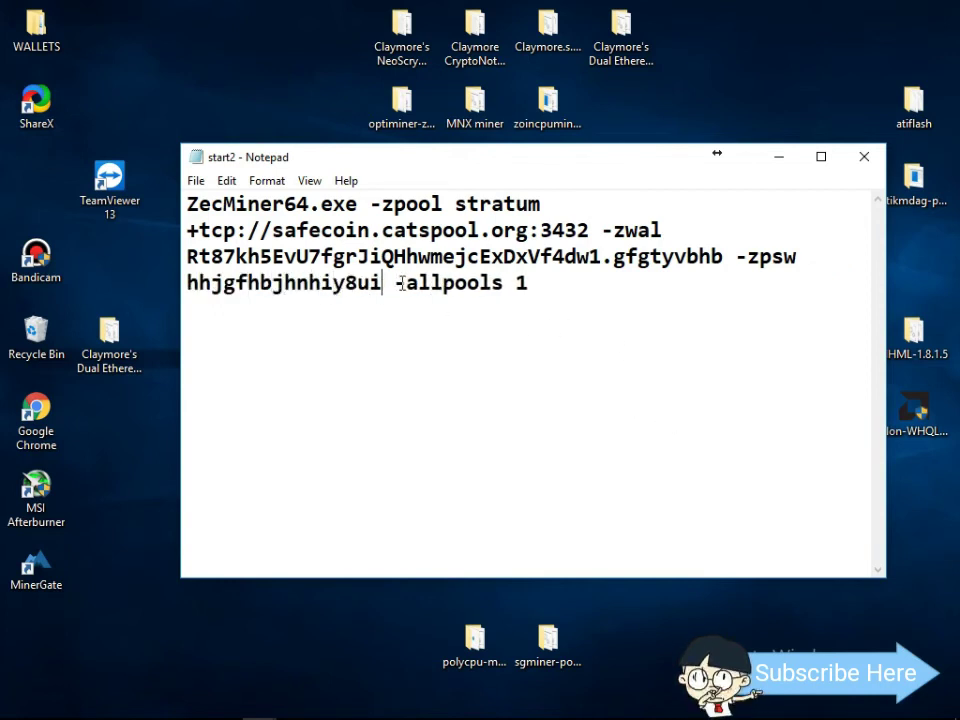
Save the edited start2 batch file
left_click_drag(395, 283, 546, 298)
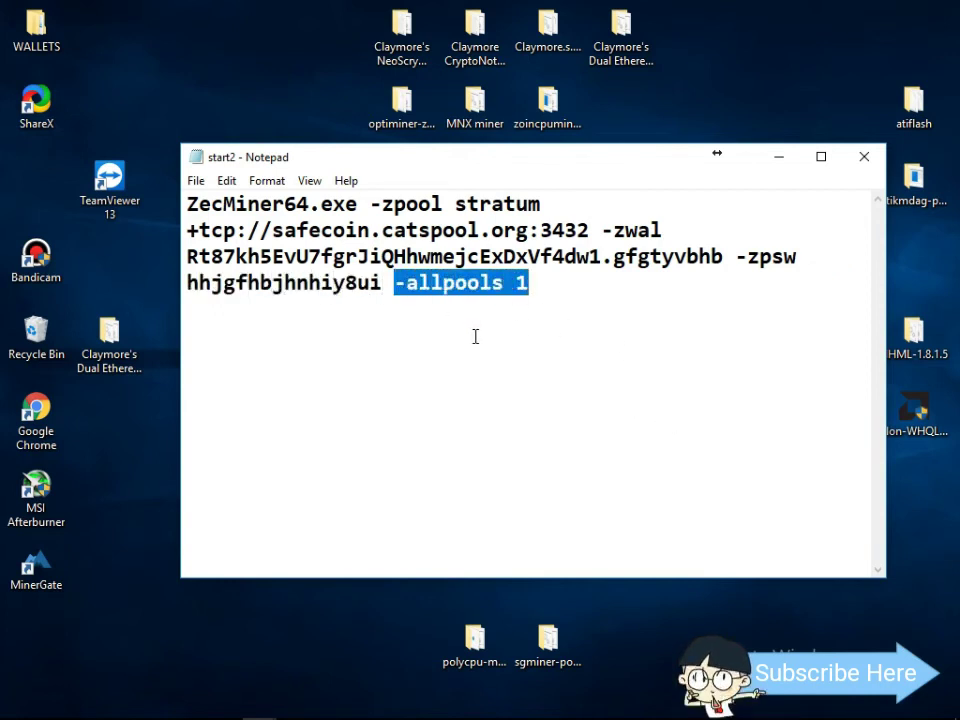
left_click(196, 181)
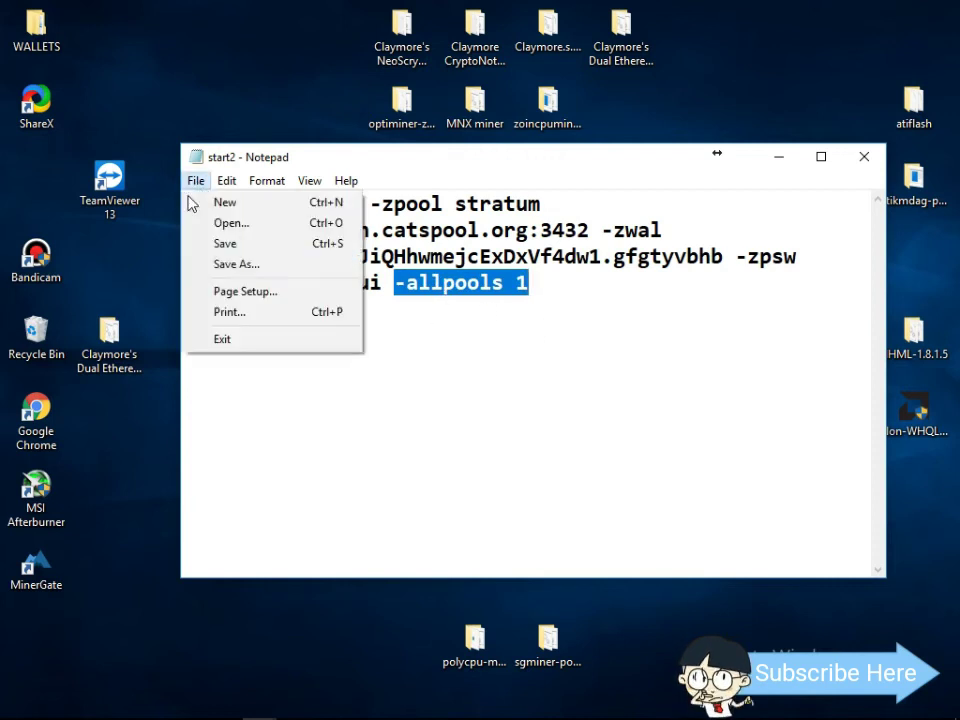
left_click(218, 247)
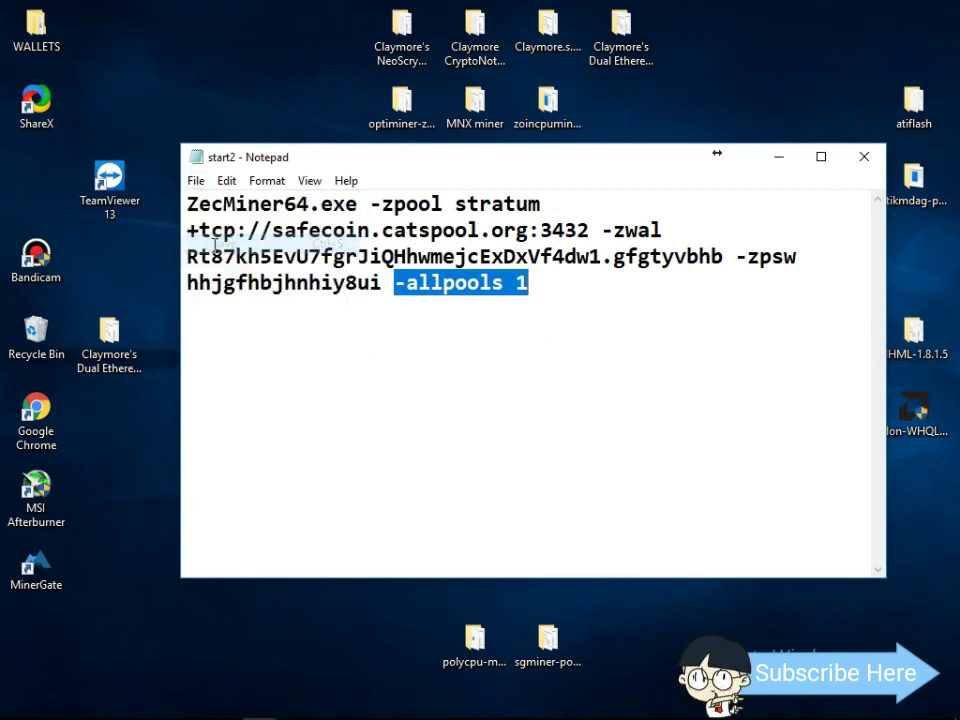
Close Notepad and the old running miner console
left_click(864, 157)
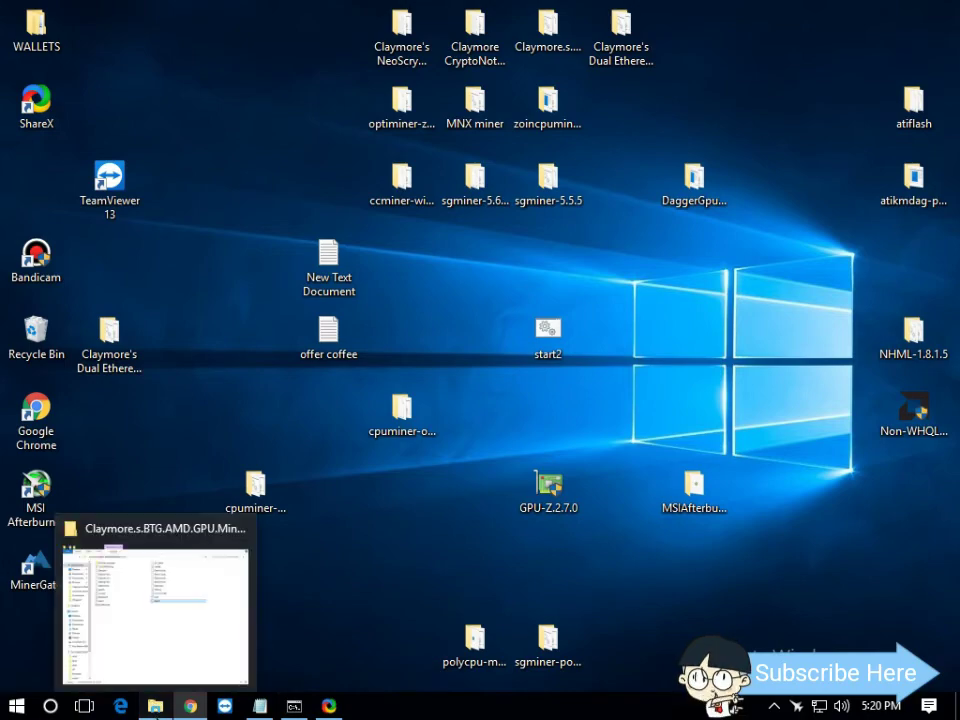
left_click(155, 706)
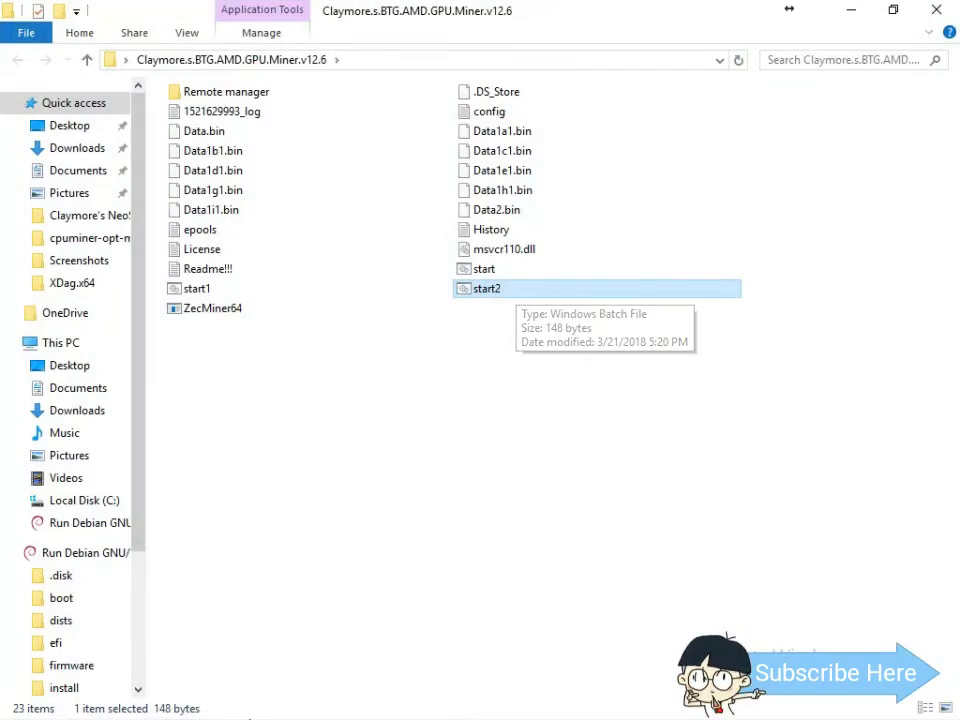
left_click(850, 10)
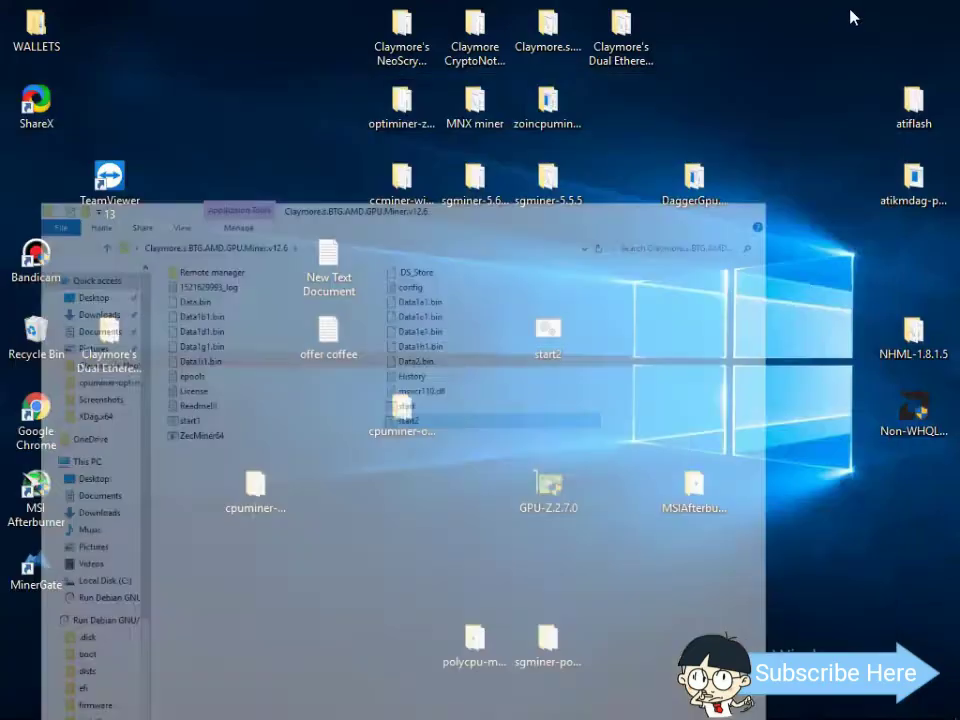
left_click(293, 713)
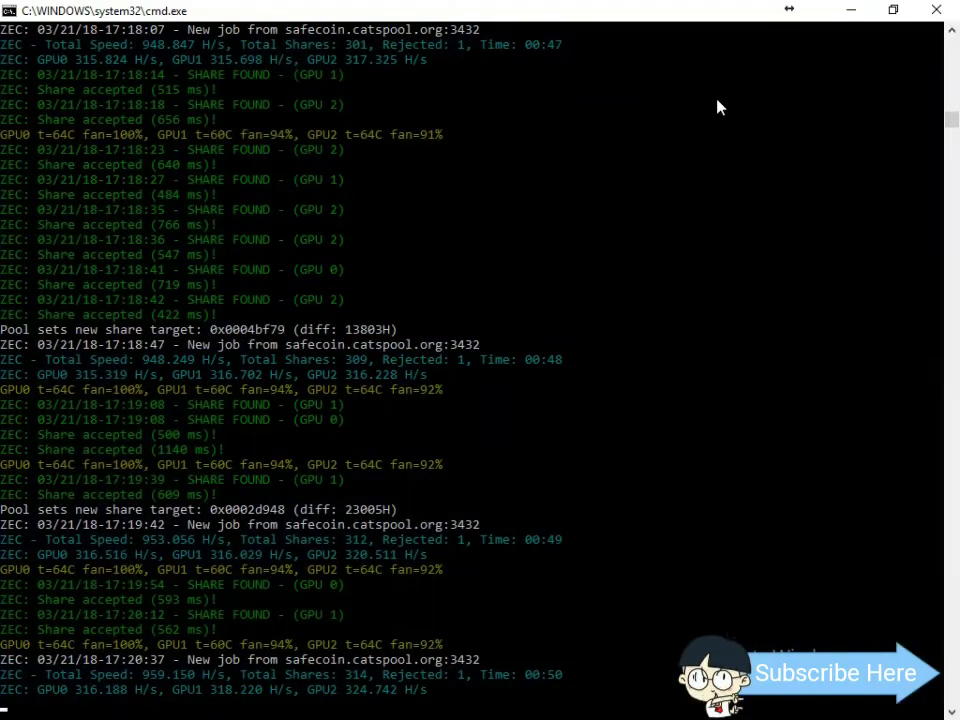
left_click(938, 9)
Refresh the desktop twice and restore the Claymore miner folder window
right_click(673, 333)
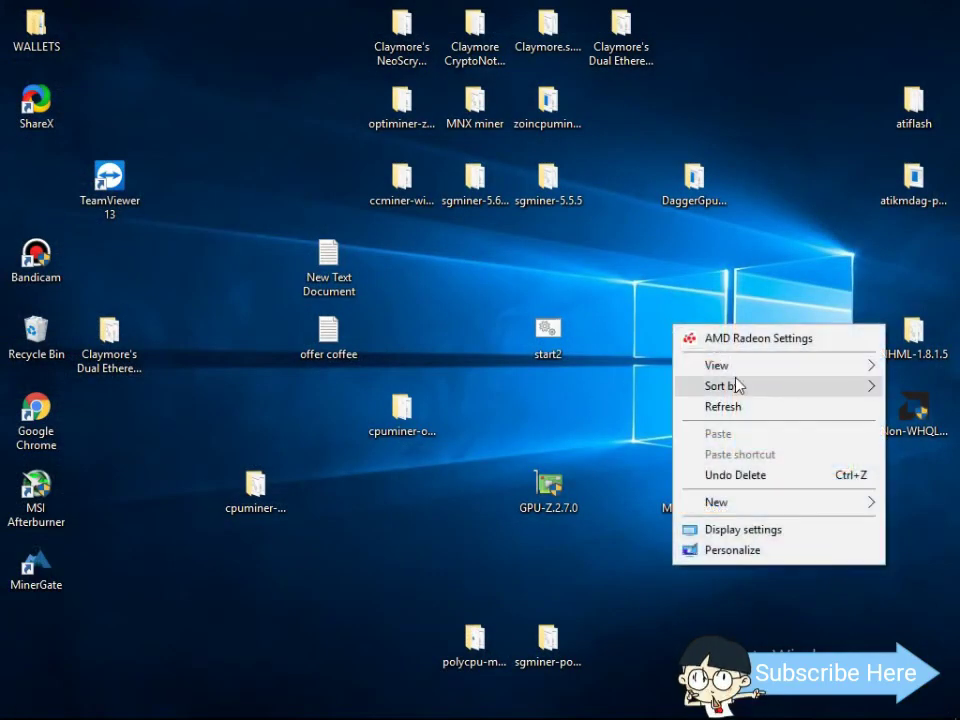
left_click(746, 408)
right_click(702, 320)
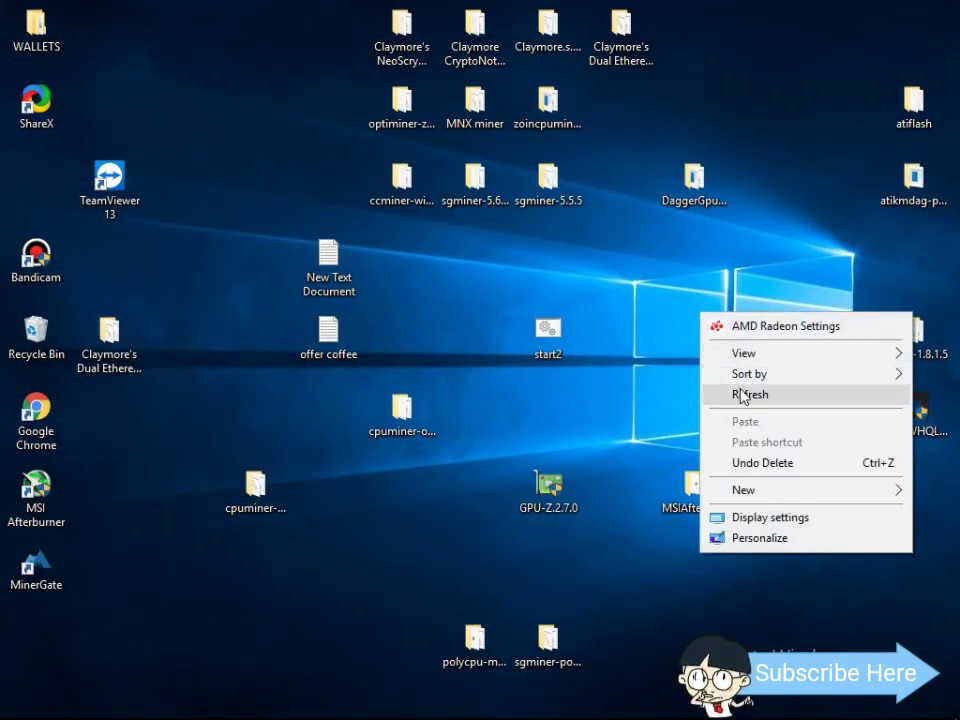
left_click(739, 394)
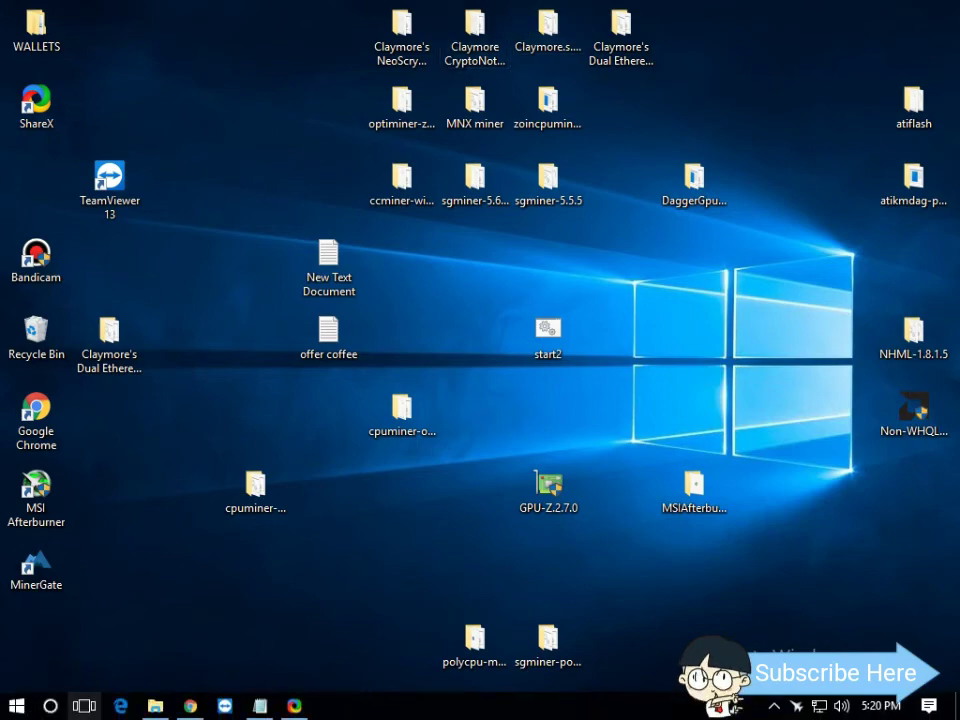
left_click(154, 703)
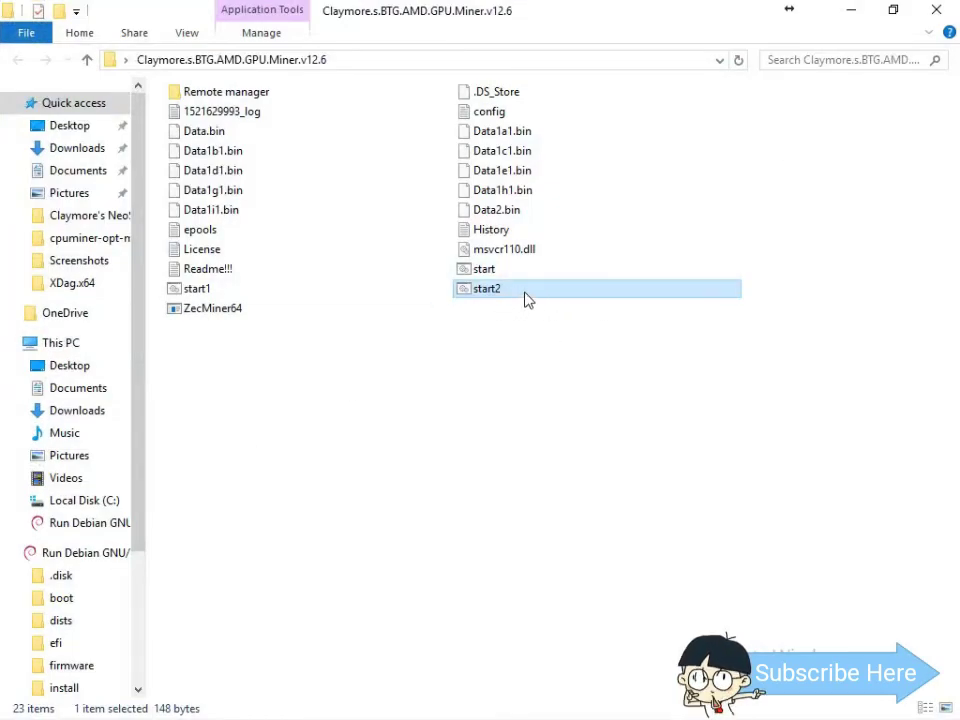
Run start2 full-screen, check accepted shares from safecoin.catspool.org:3432, then close the console
double_click(527, 300)
left_click(886, 160)
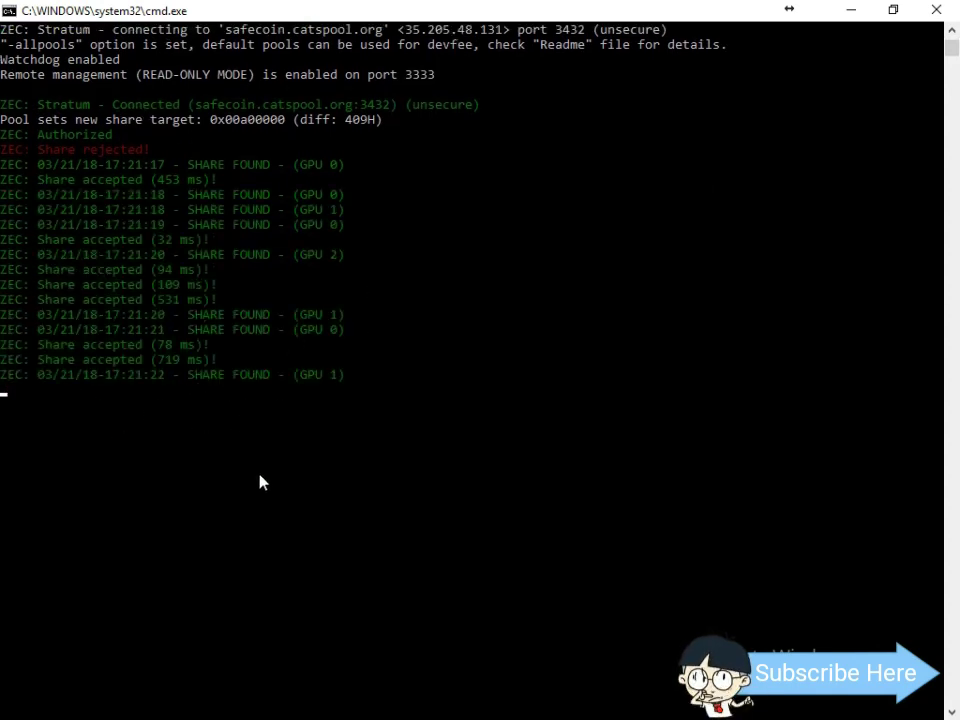
scroll(207, 452, "down", 3)
scroll(208, 453, "up", 4)
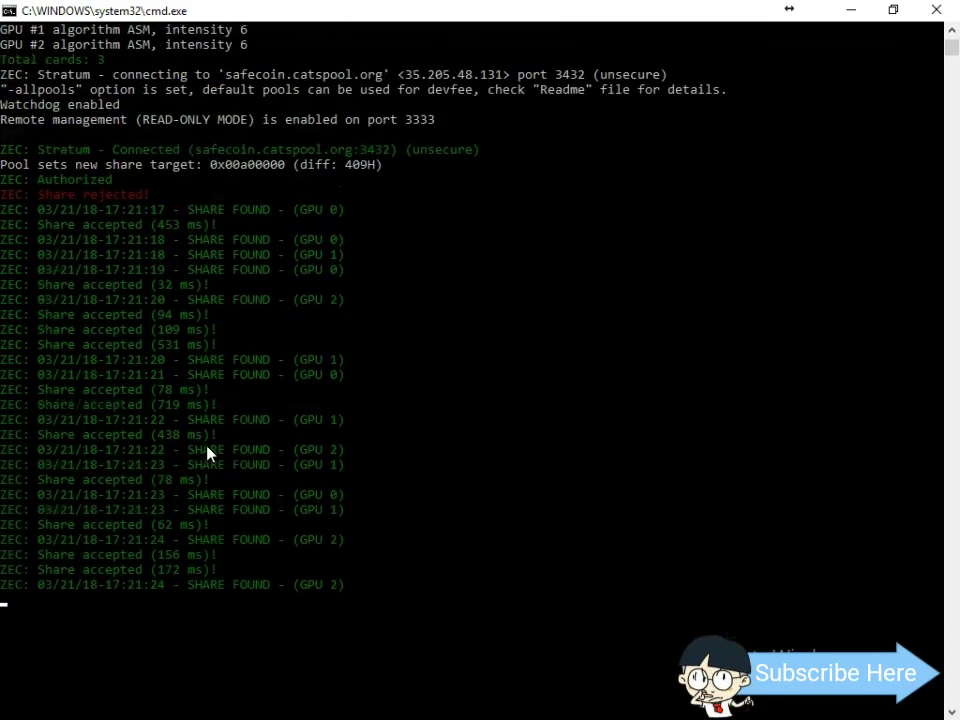
scroll(207, 452, "down", 1)
scroll(210, 430, "up", 2)
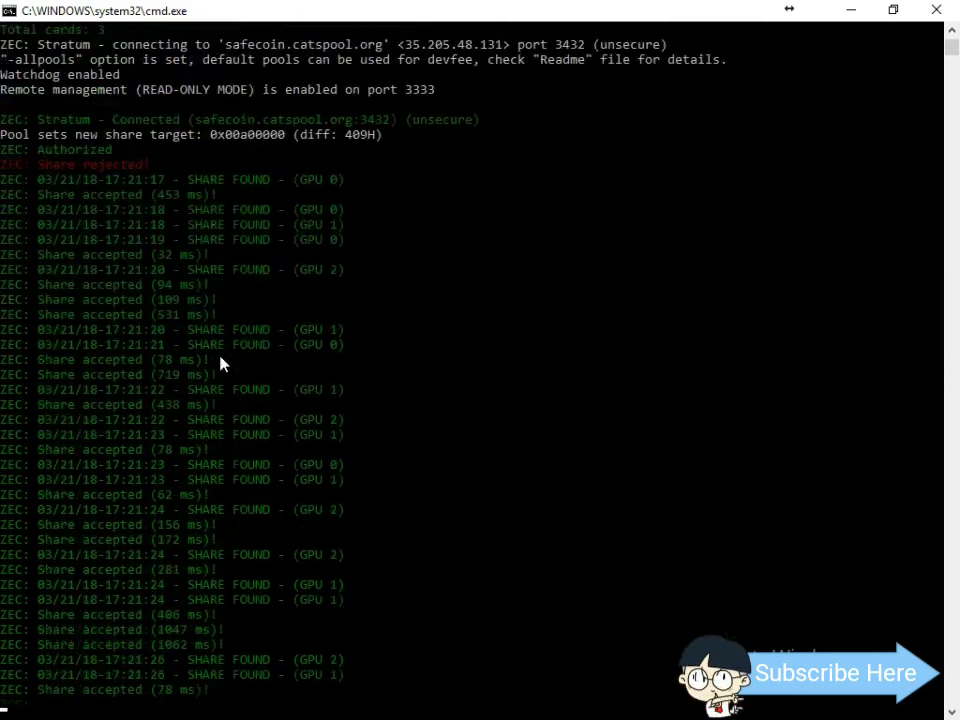
scroll(222, 365, "down", 6)
scroll(219, 356, "up", 7)
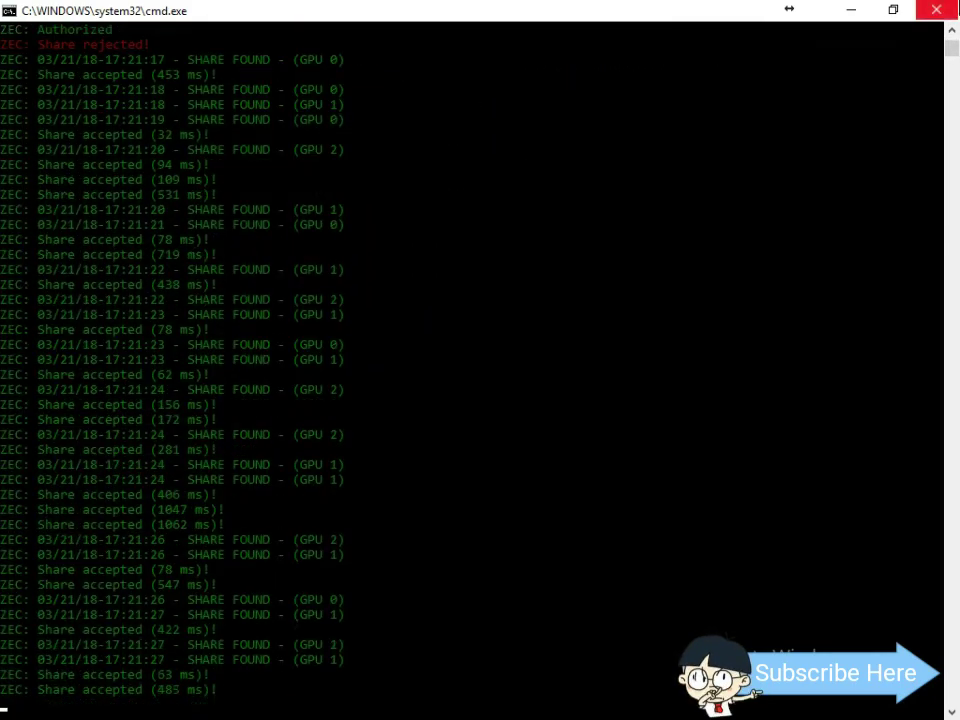
left_click(936, 10)
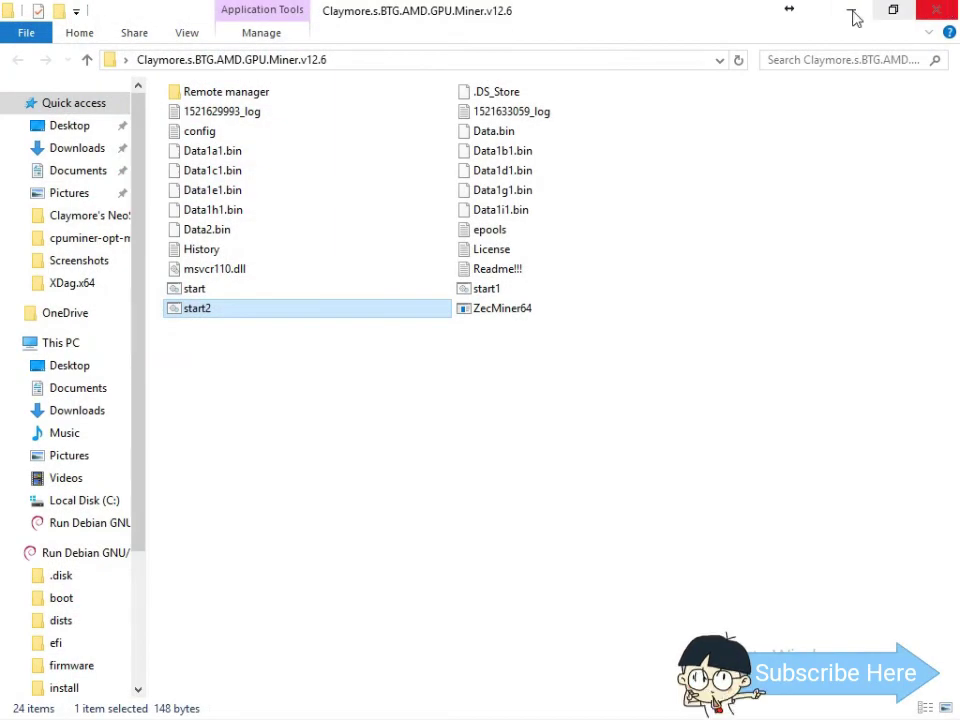
Launch start1, close the folder window, and maximize the new ZecMiner64 console
left_click(516, 294)
double_click(559, 297)
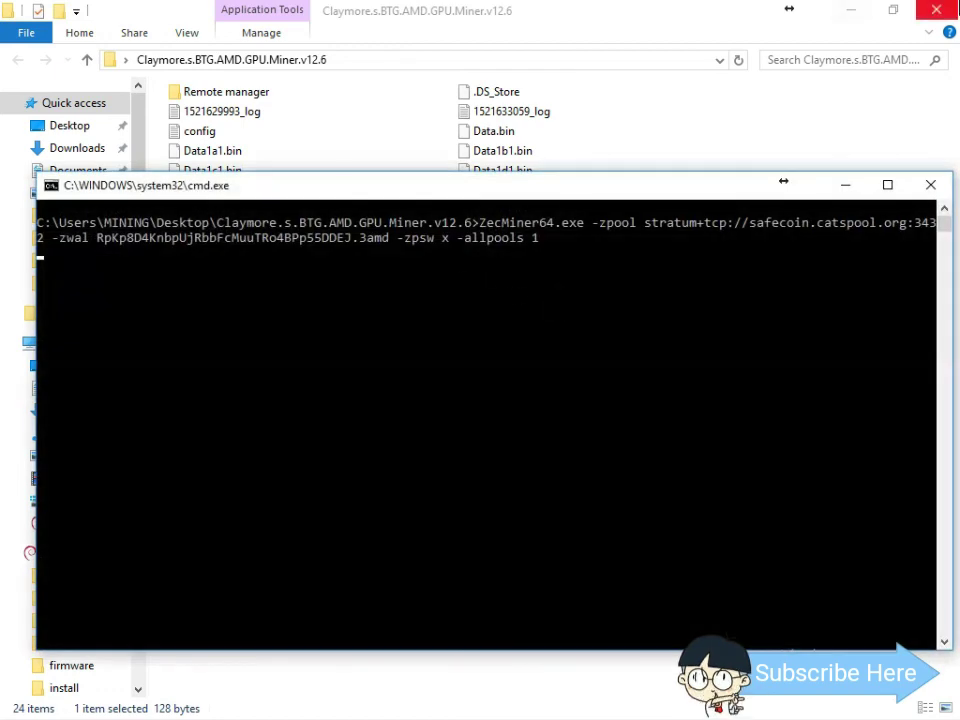
left_click(936, 10)
left_click(887, 185)
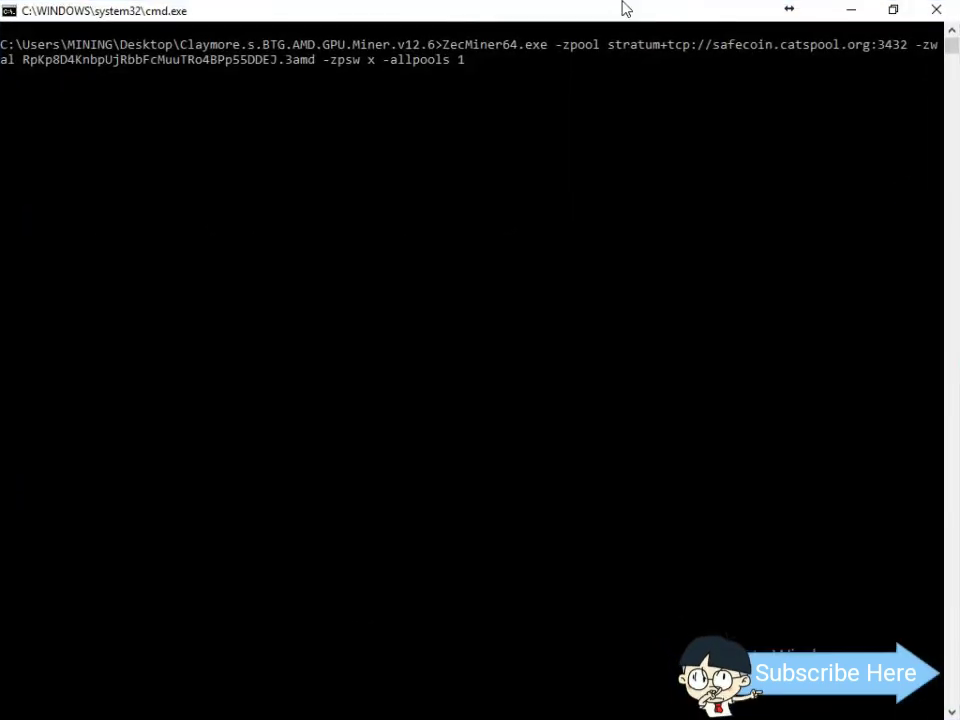